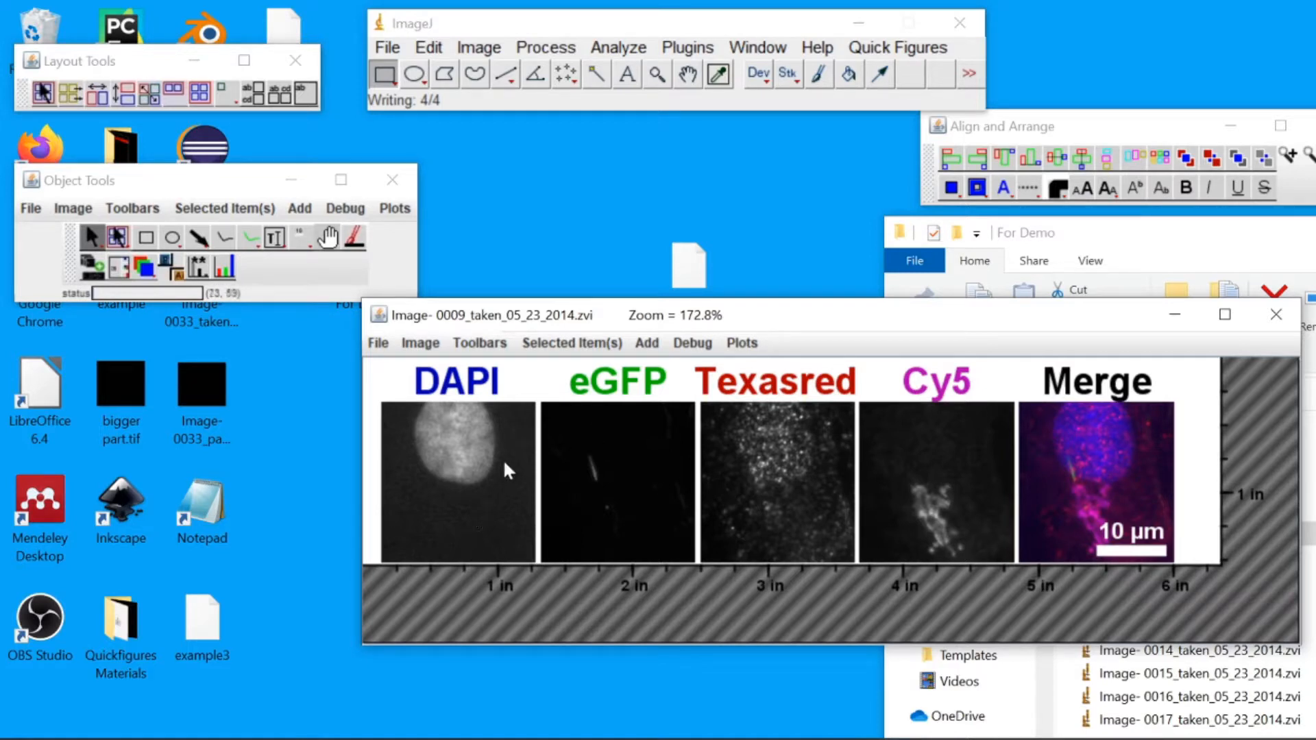
- Change the channel panels' color mode so they display in color, and move the channel labels inside the panels' upper-left corners
right_click(509, 444)
mouse_move(647, 454)
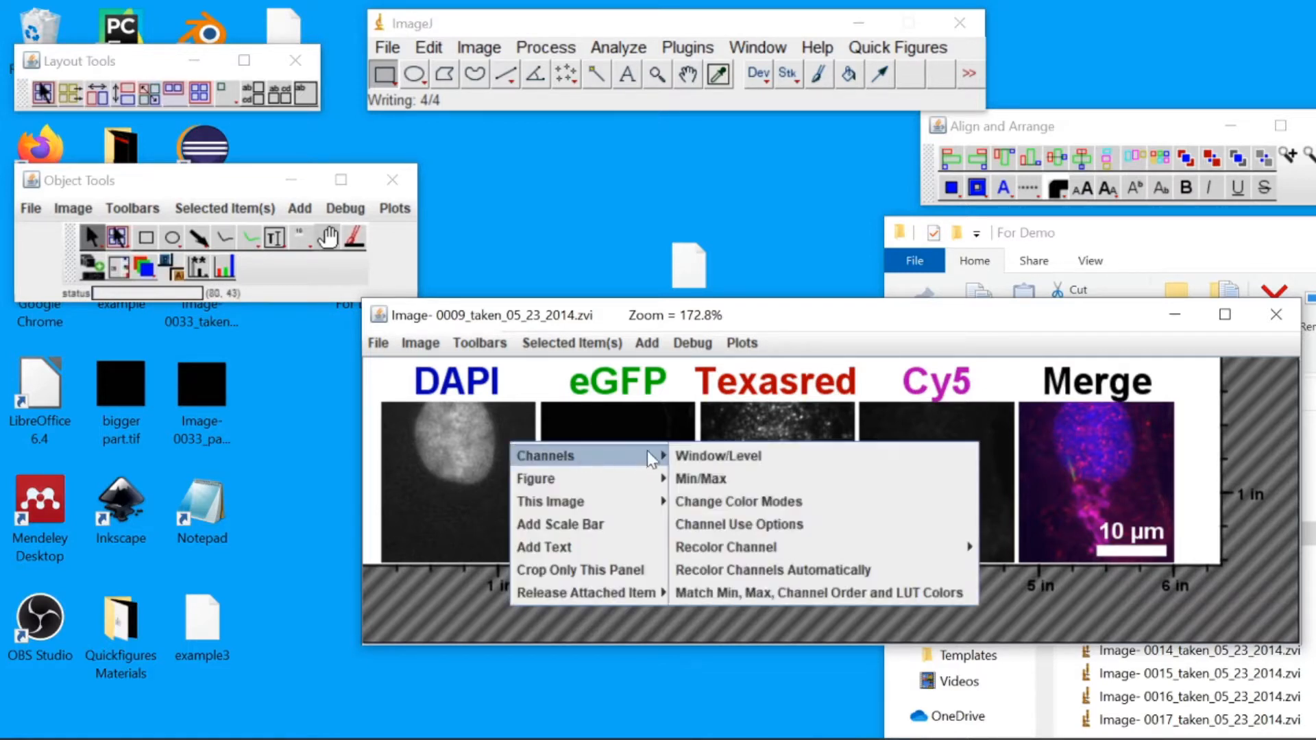
click(791, 503)
click(495, 416)
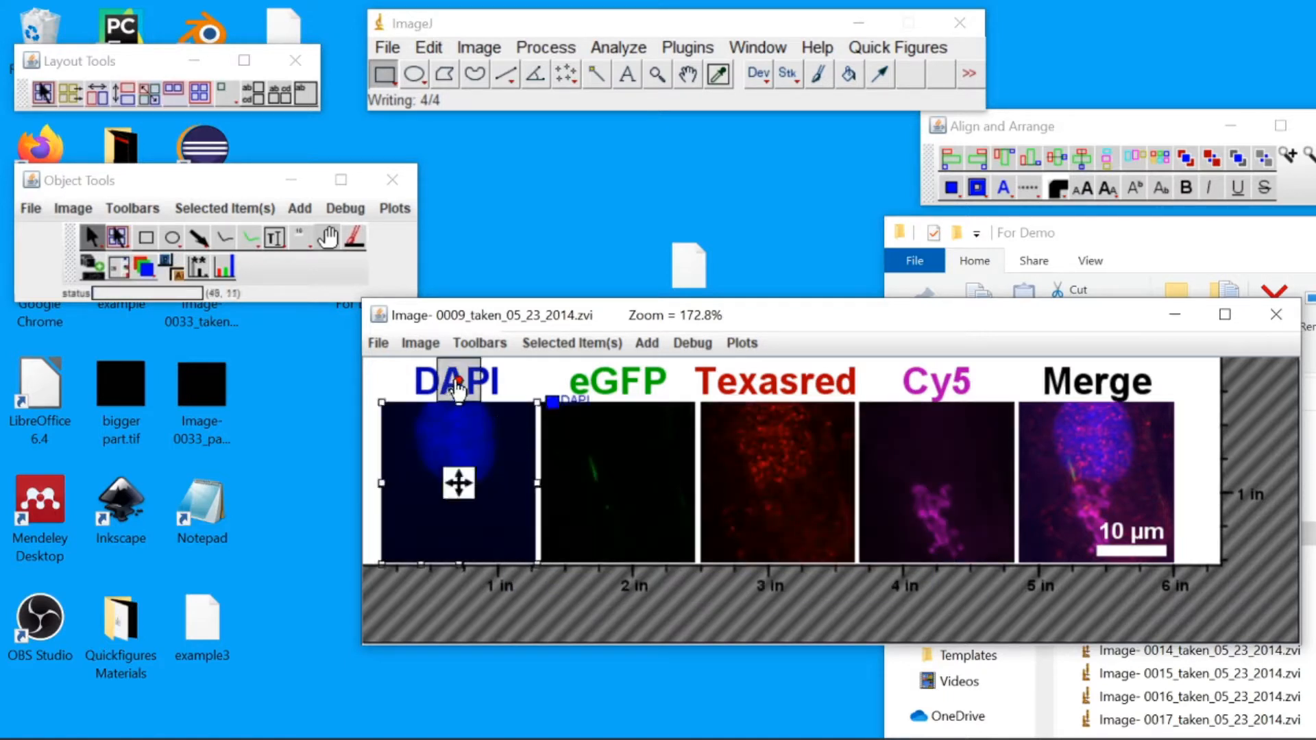
drag(456, 379, 431, 431)
- Set the channel labels' Color Dims option to Bright
right_click(388, 429)
click(434, 442)
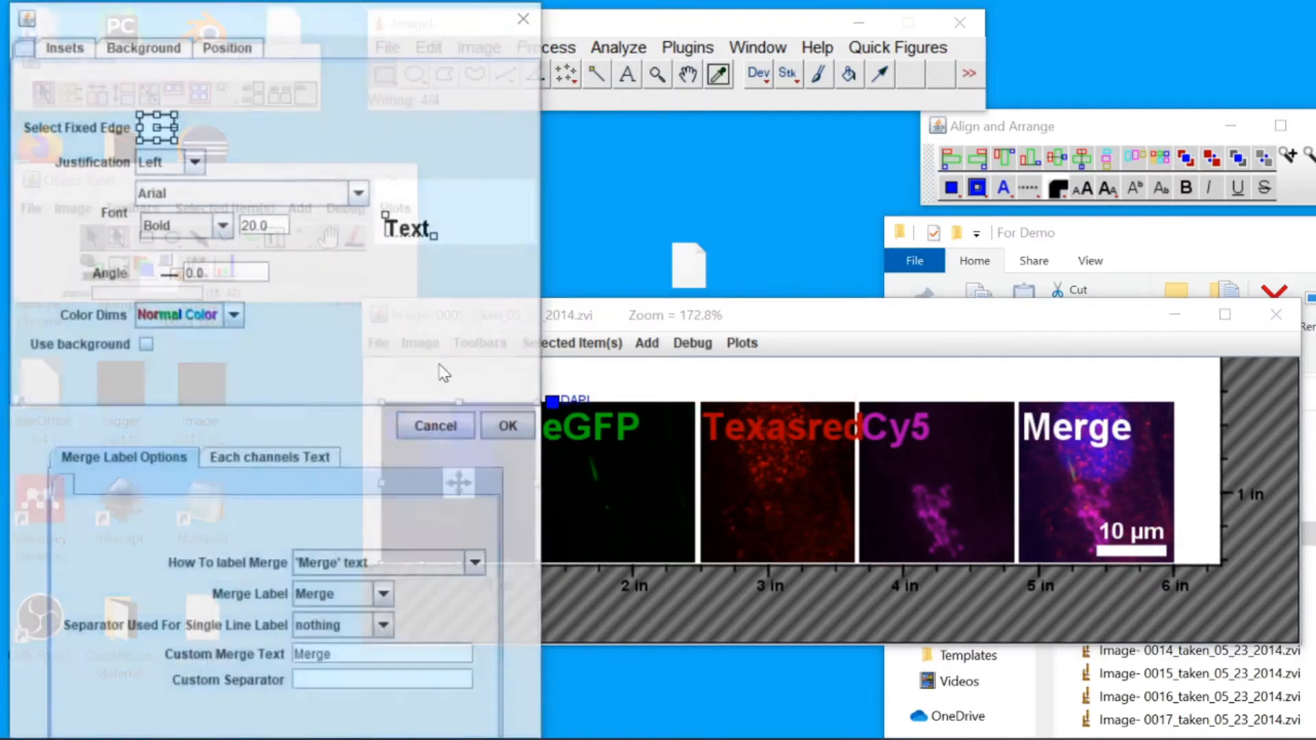
click(211, 315)
click(210, 342)
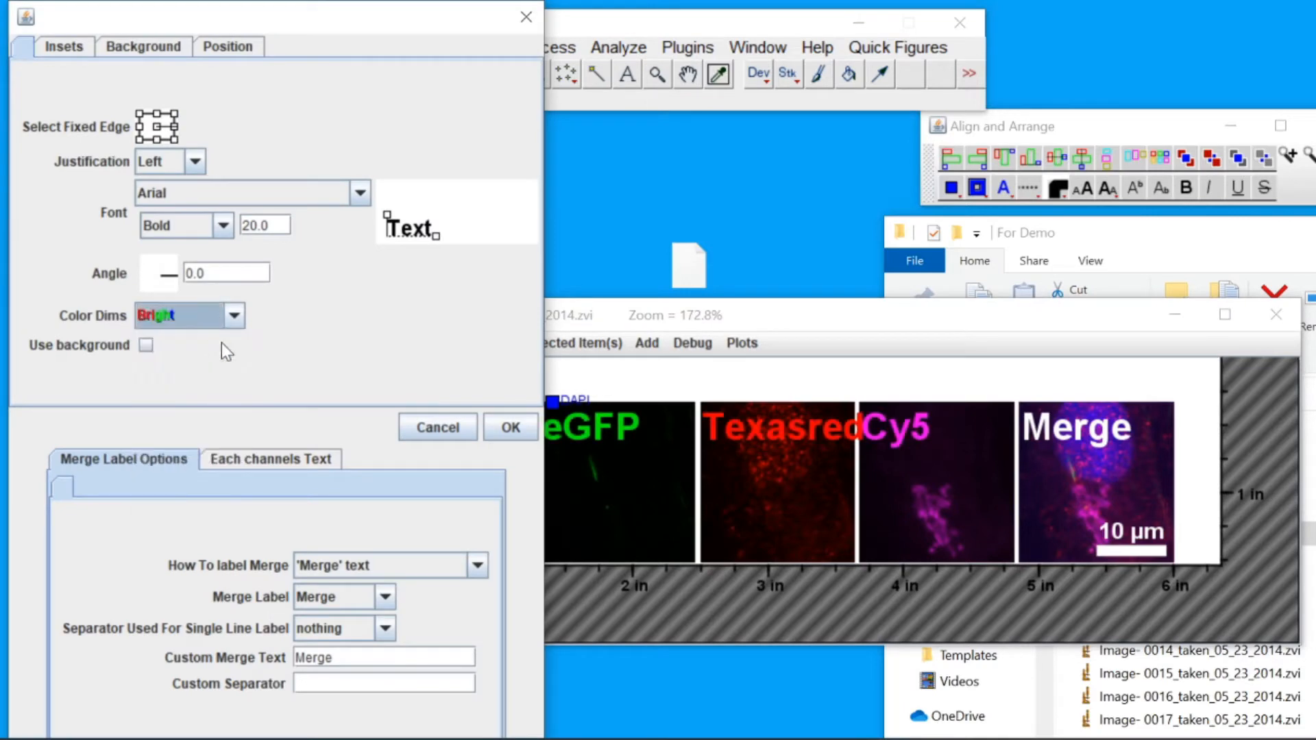
click(513, 426)
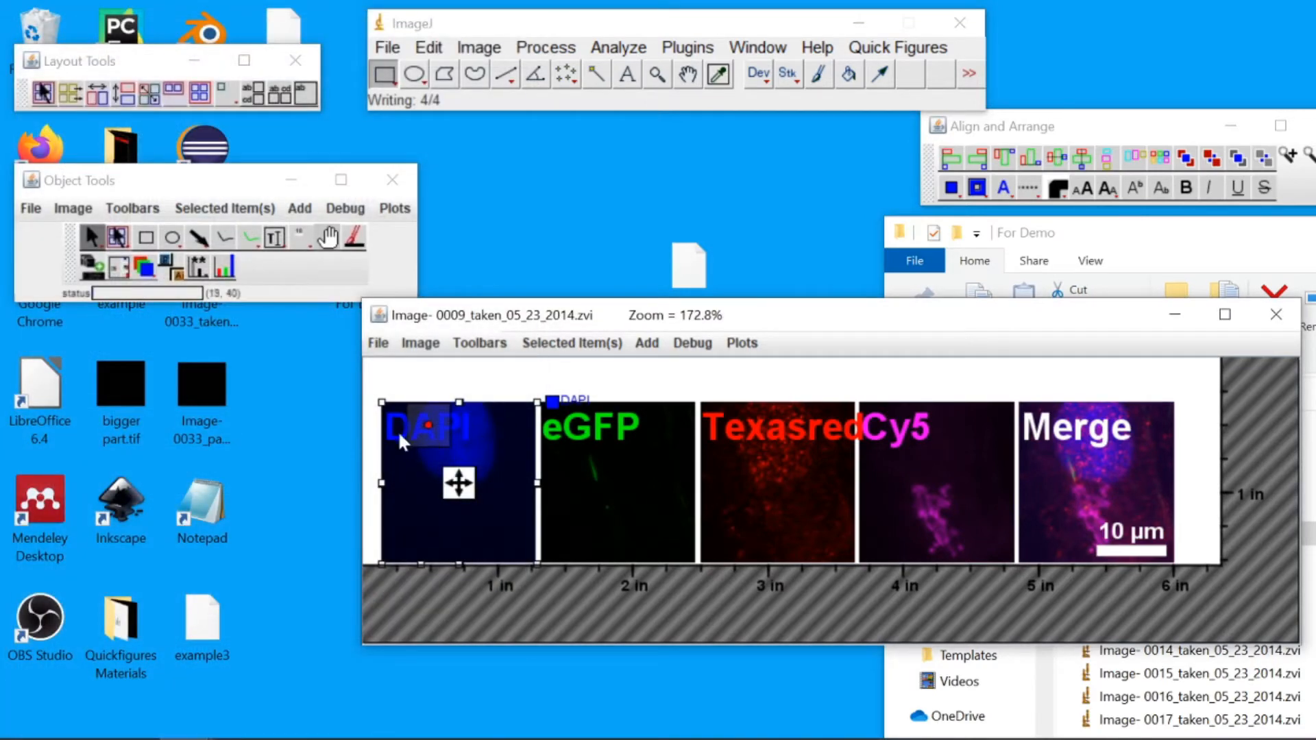
- Reduce the channel labels' font size to 13
right_click(399, 435)
click(417, 437)
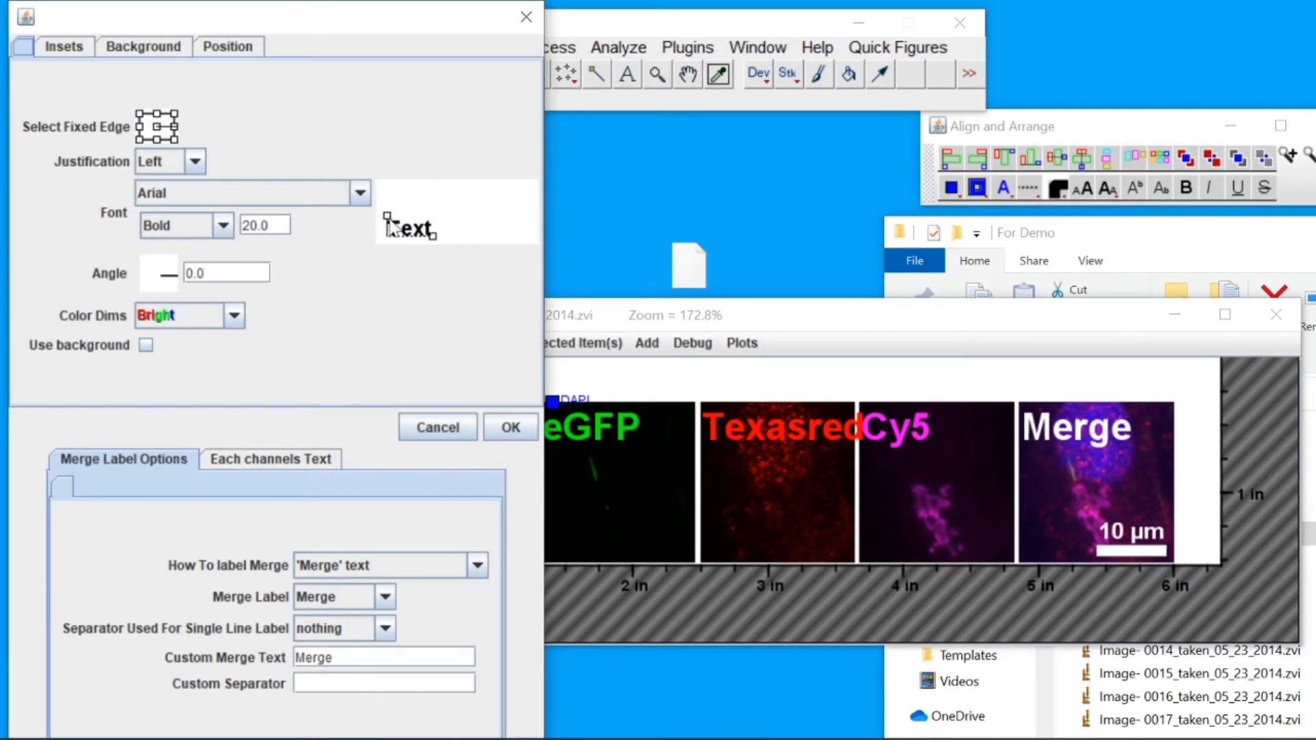
scroll(391, 228, down, 7)
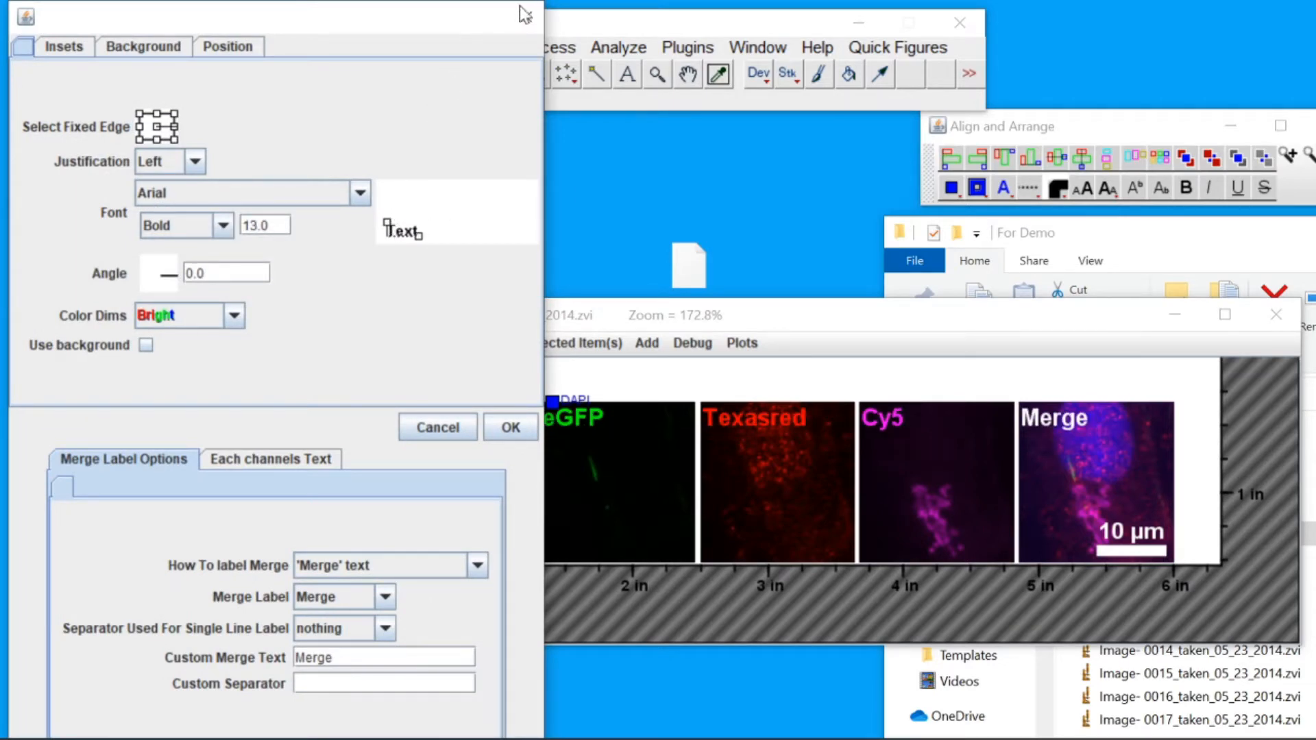
click(524, 13)
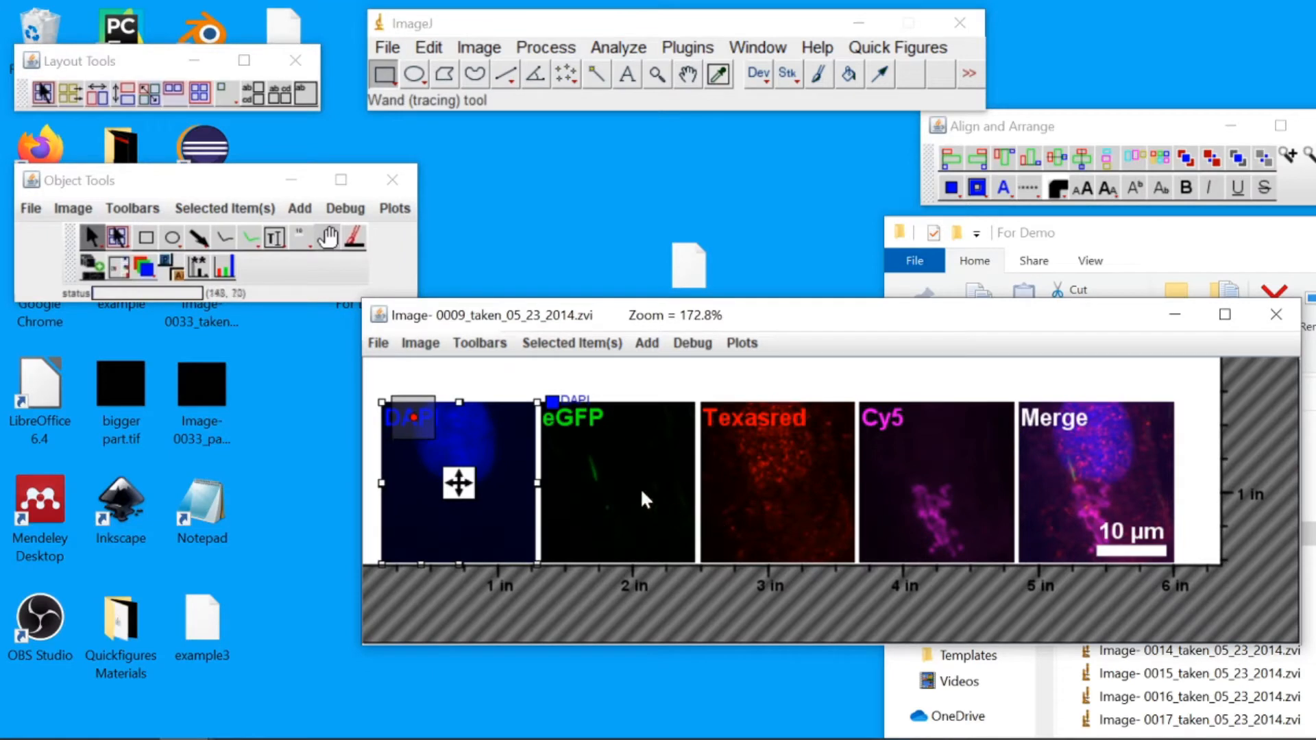
- Widen the horizontal gaps between the panels and swap the Merge panel with the DAPI panel
click(702, 468)
click(700, 470)
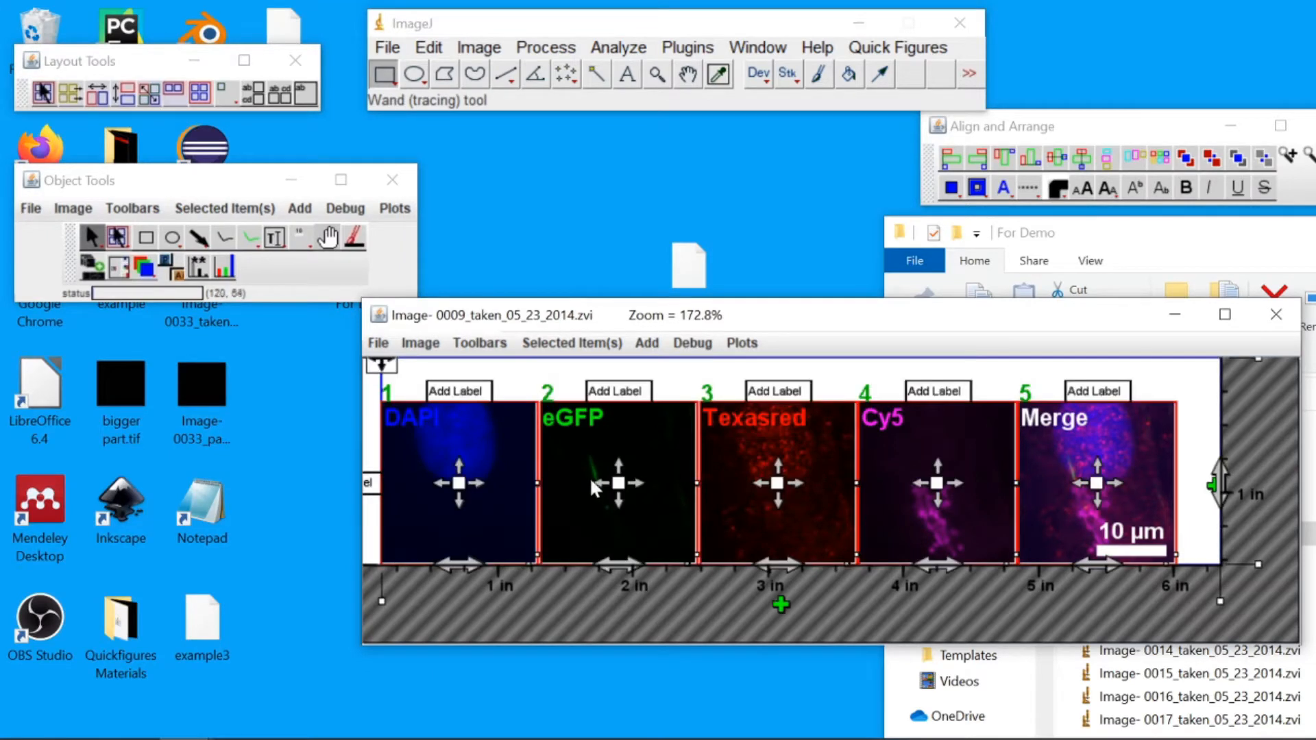
mouse_move(618, 484)
mouse_down()
mouse_move(654, 484)
mouse_move(641, 484)
mouse_up()
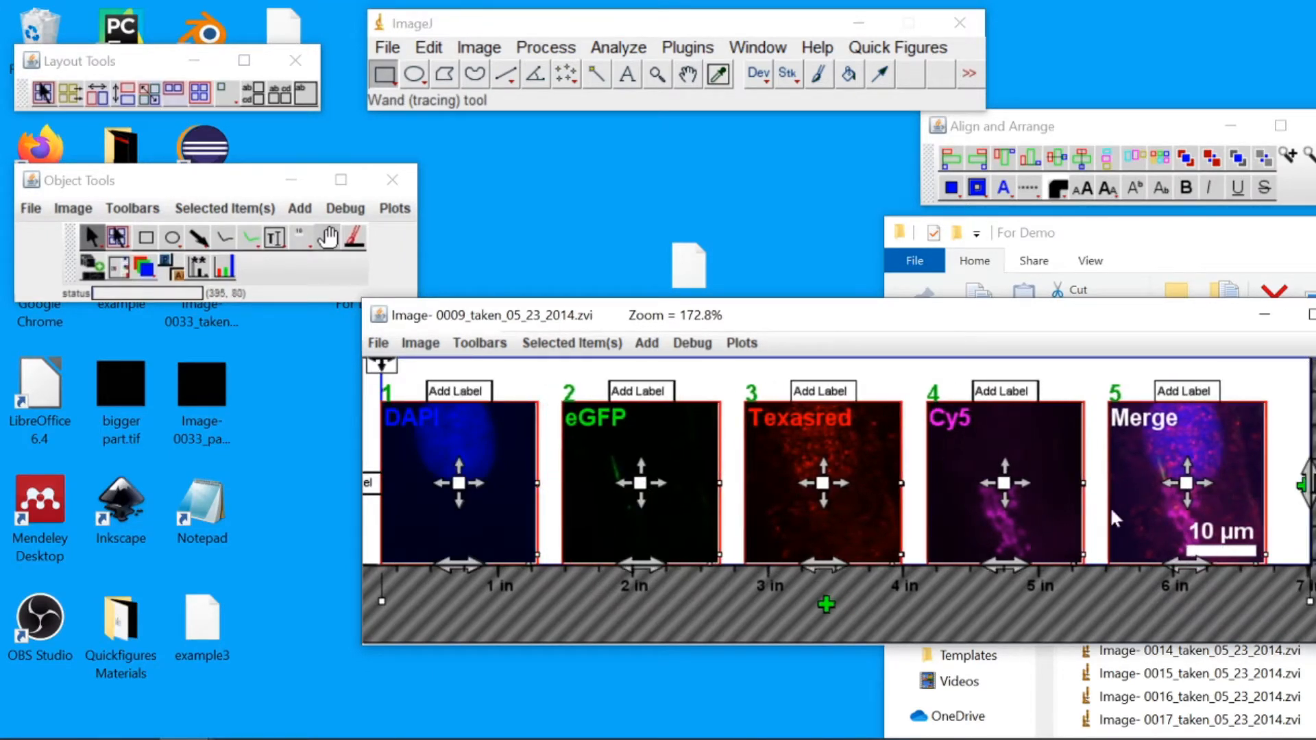
drag(1191, 513, 538, 527)
- Replace the text of the Merge label with Overlay
double_click(417, 420)
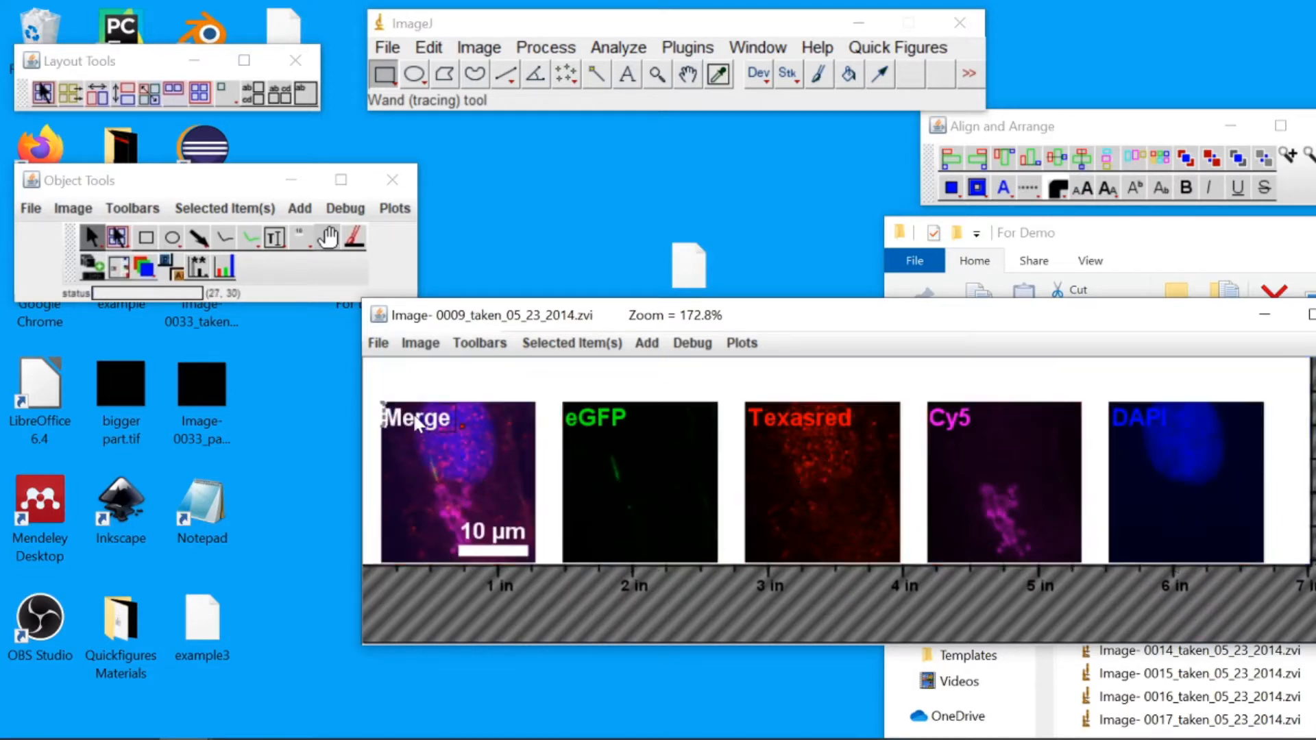
drag(390, 419, 451, 419)
key(BackSpace)
text(Overlay)
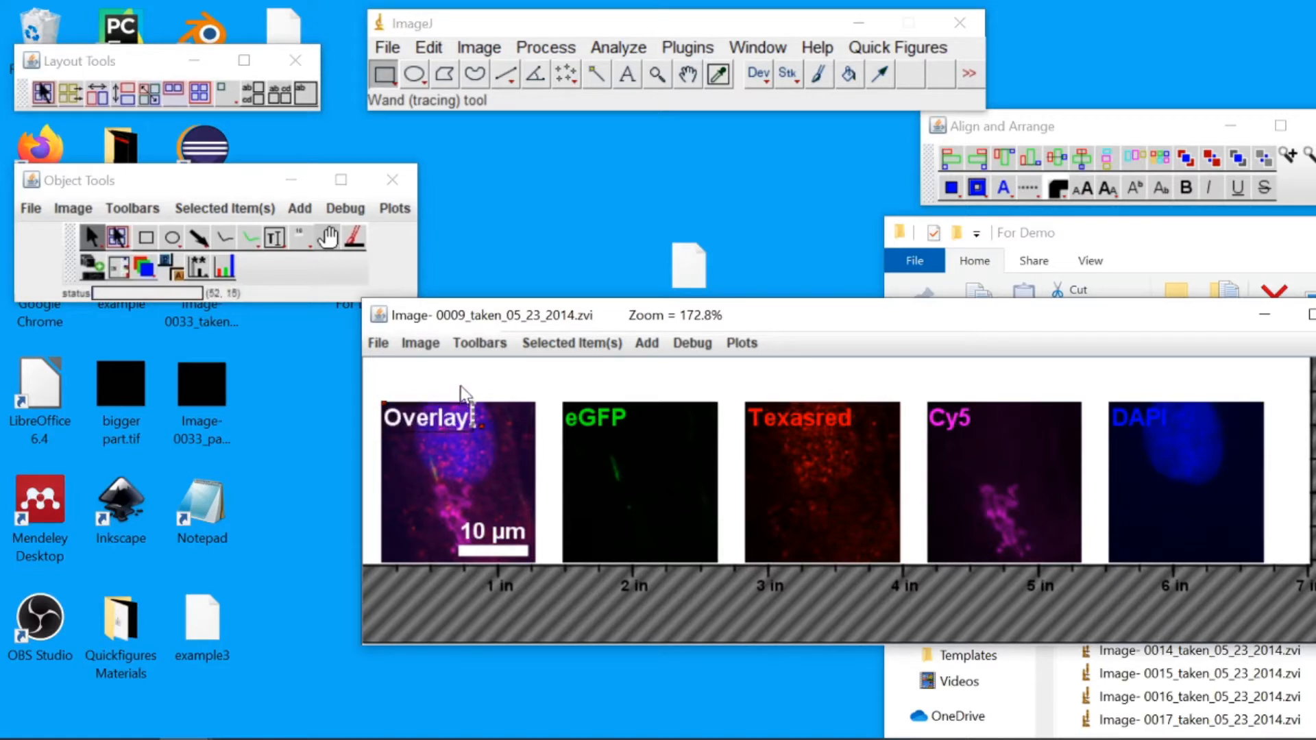
click(460, 386)
- Set the scale bar's projection type to normal and its thickness to 2
right_click(508, 557)
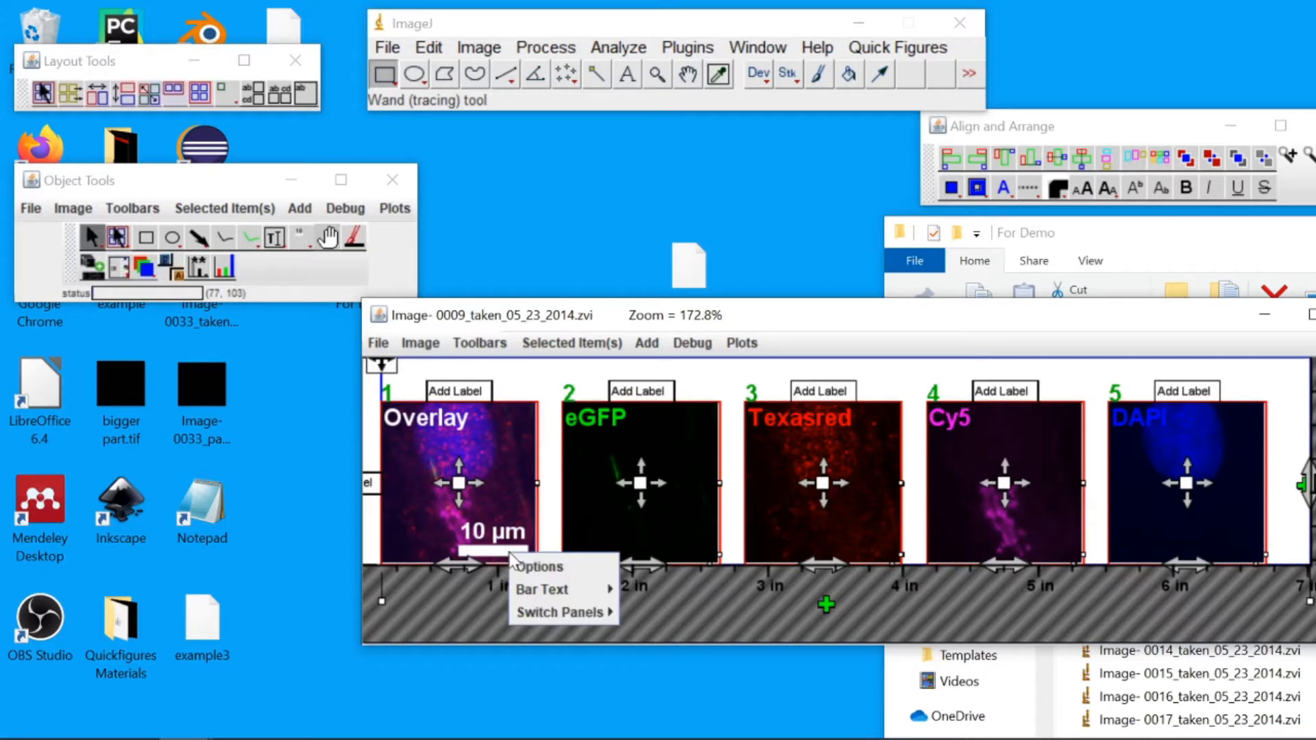
click(533, 567)
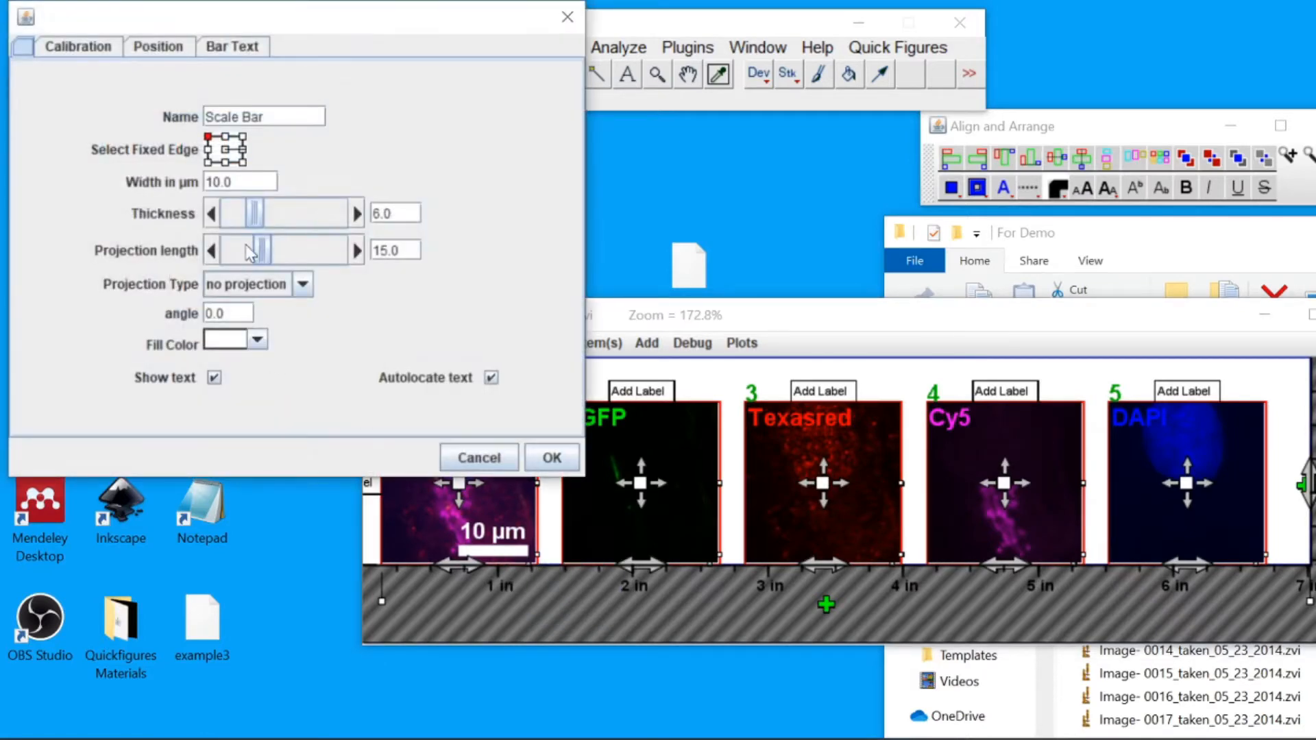
click(274, 290)
click(274, 306)
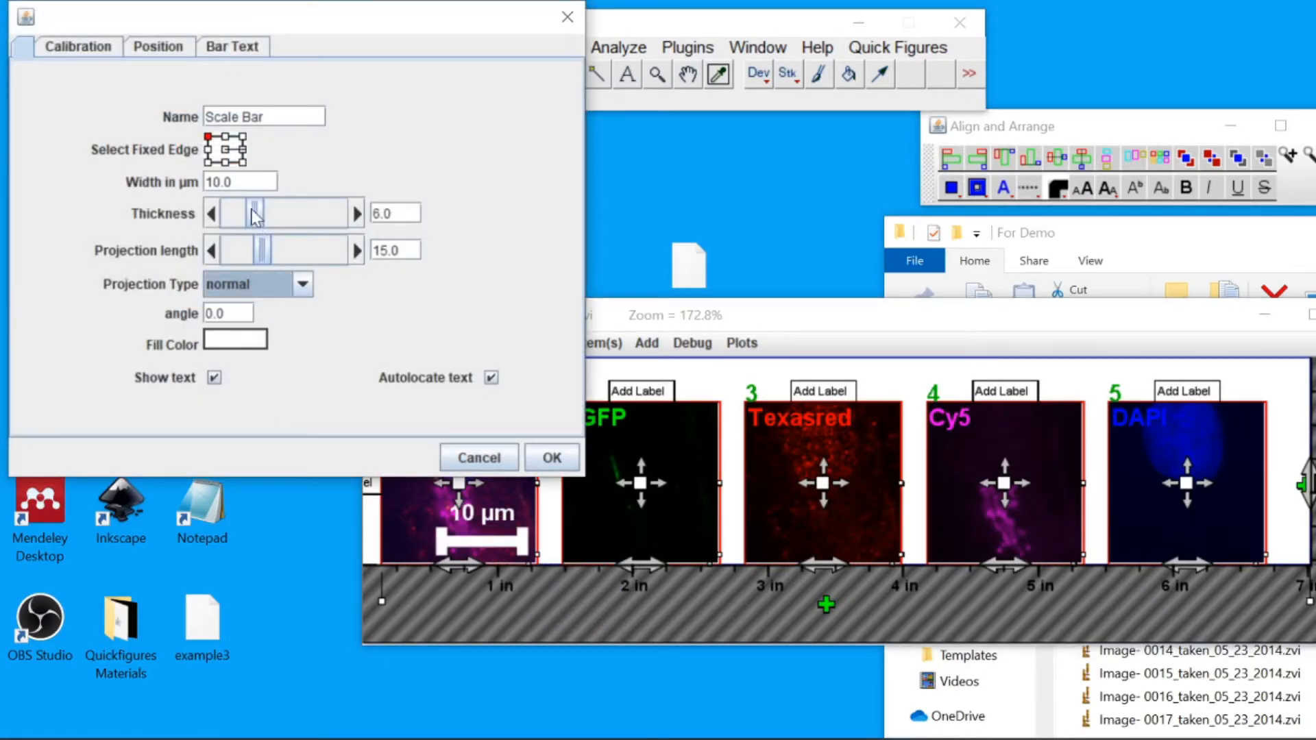
drag(255, 217, 237, 217)
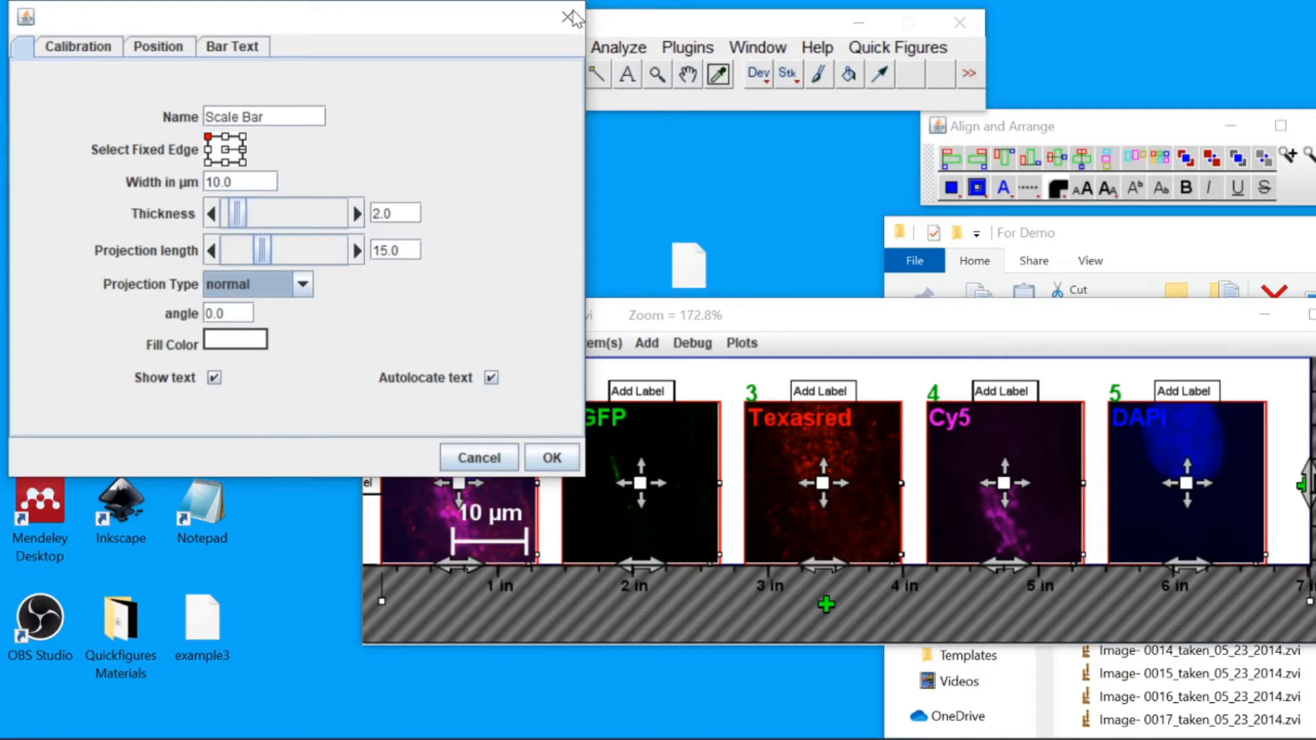
click(570, 17)
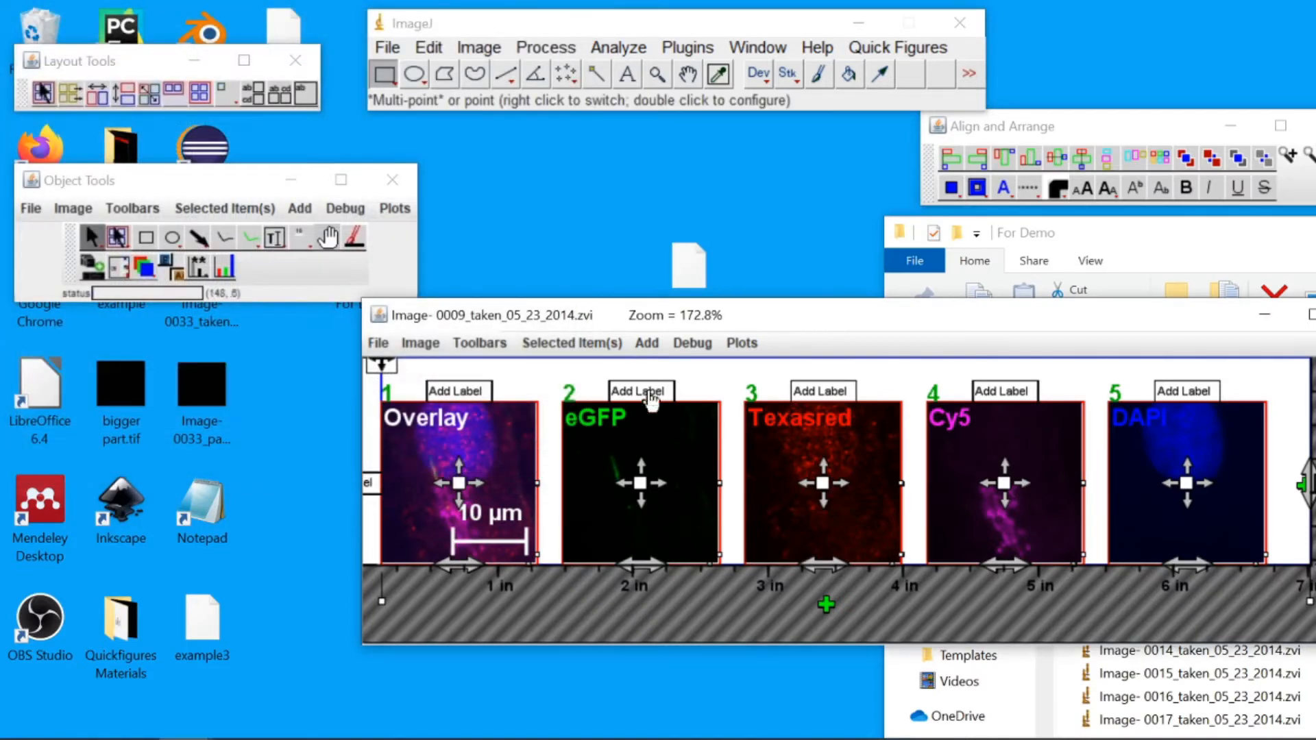
- Change the channel labels' font to Bell MT and deselect the figure layout
right_click(598, 420)
click(620, 434)
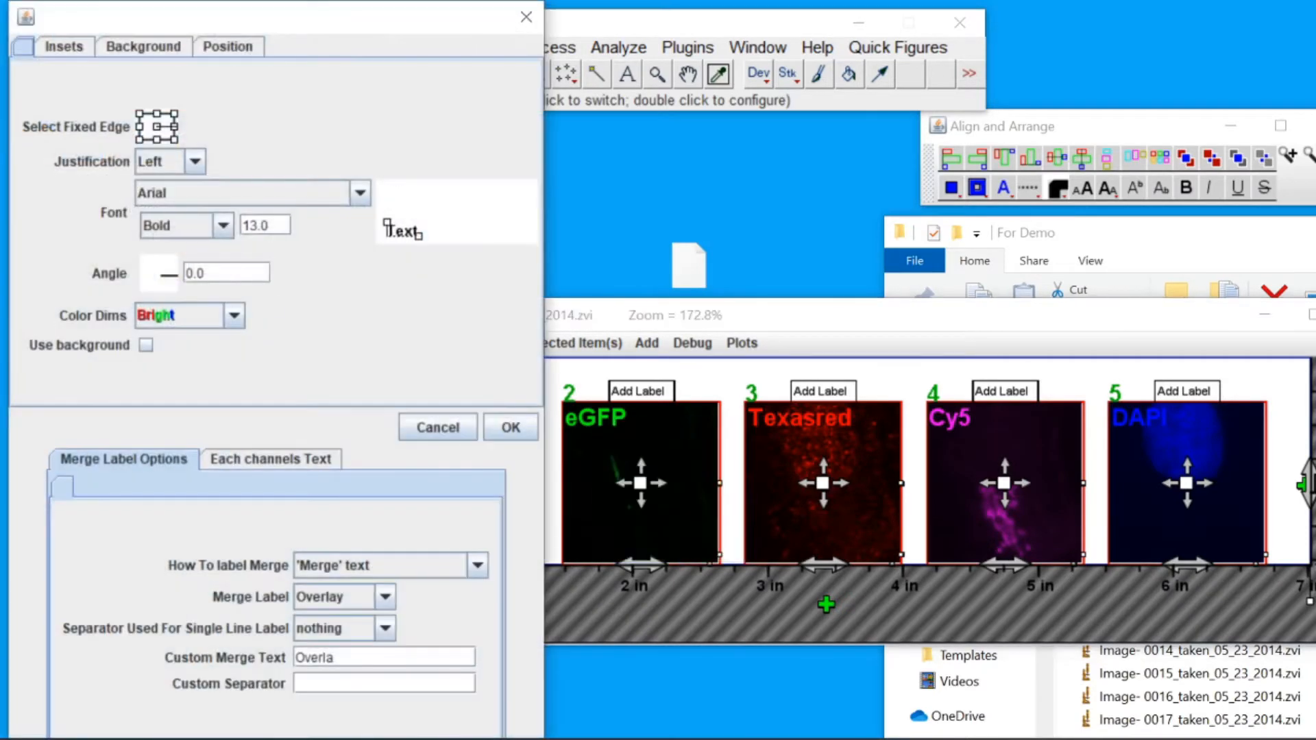
click(200, 193)
click(208, 342)
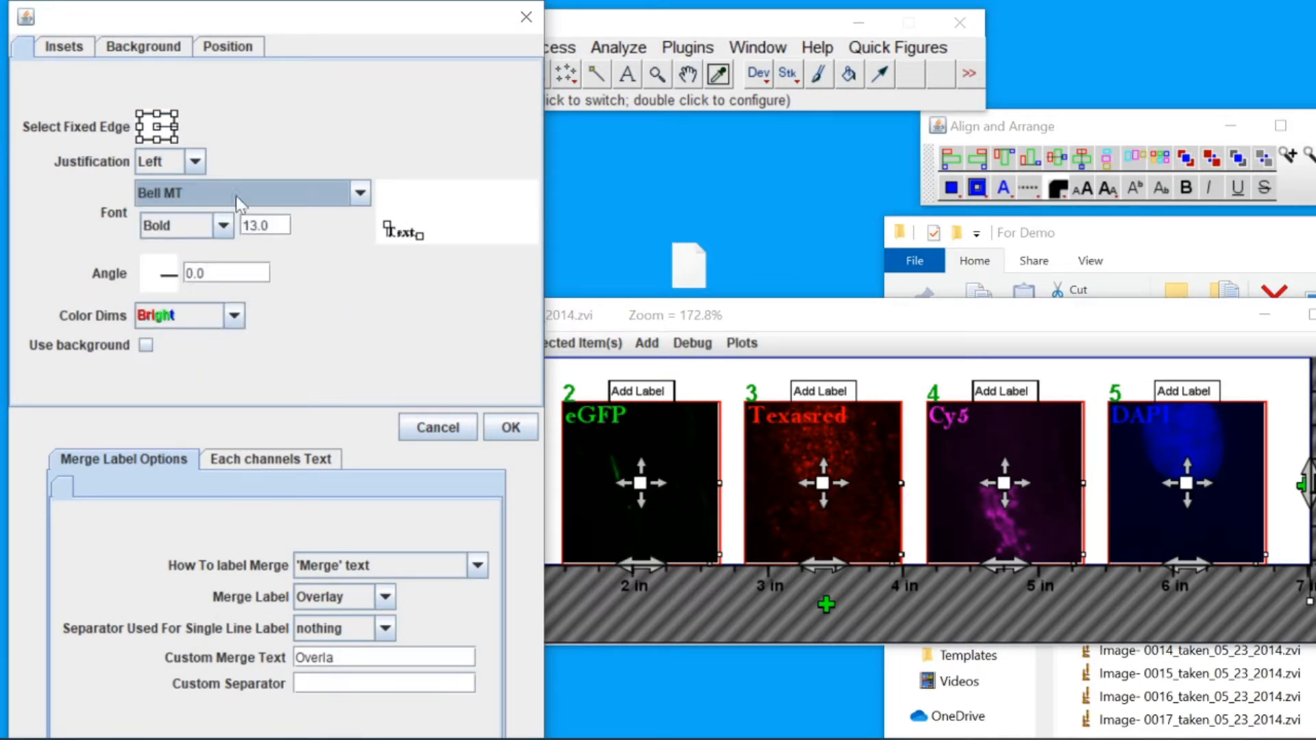
click(525, 425)
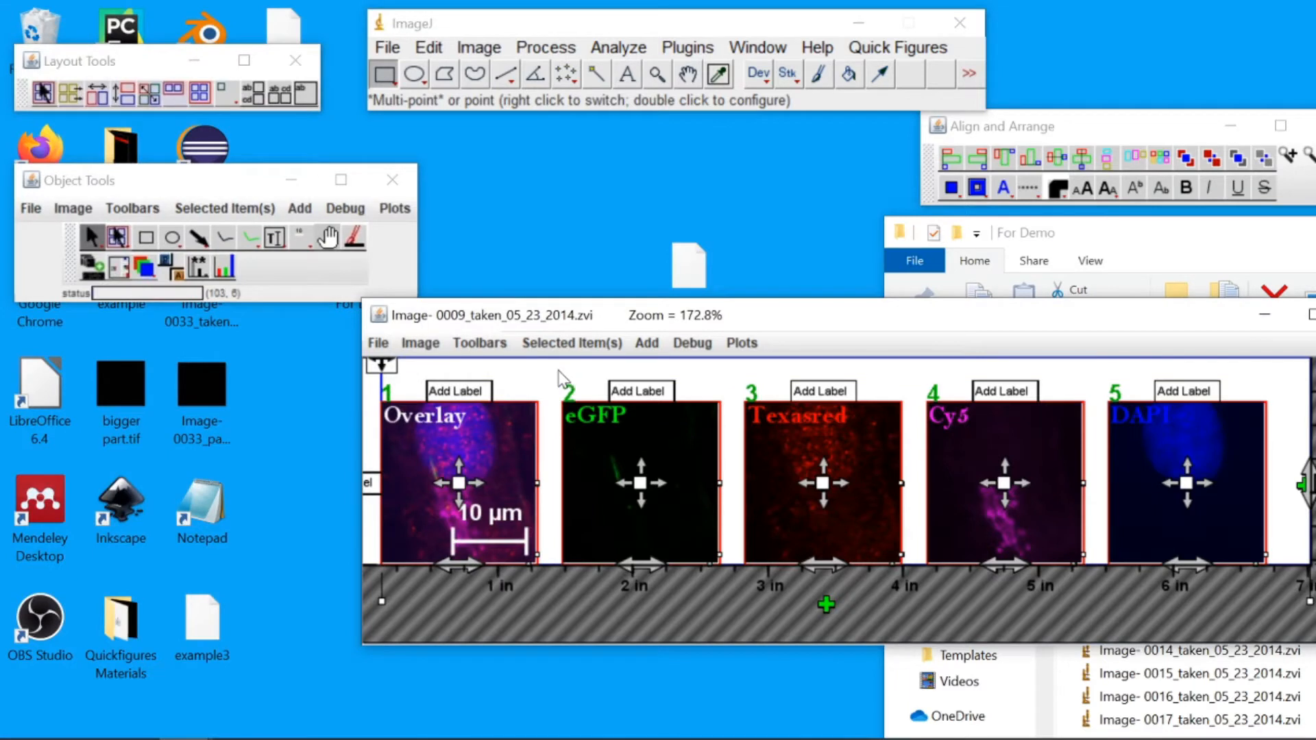
click(783, 627)
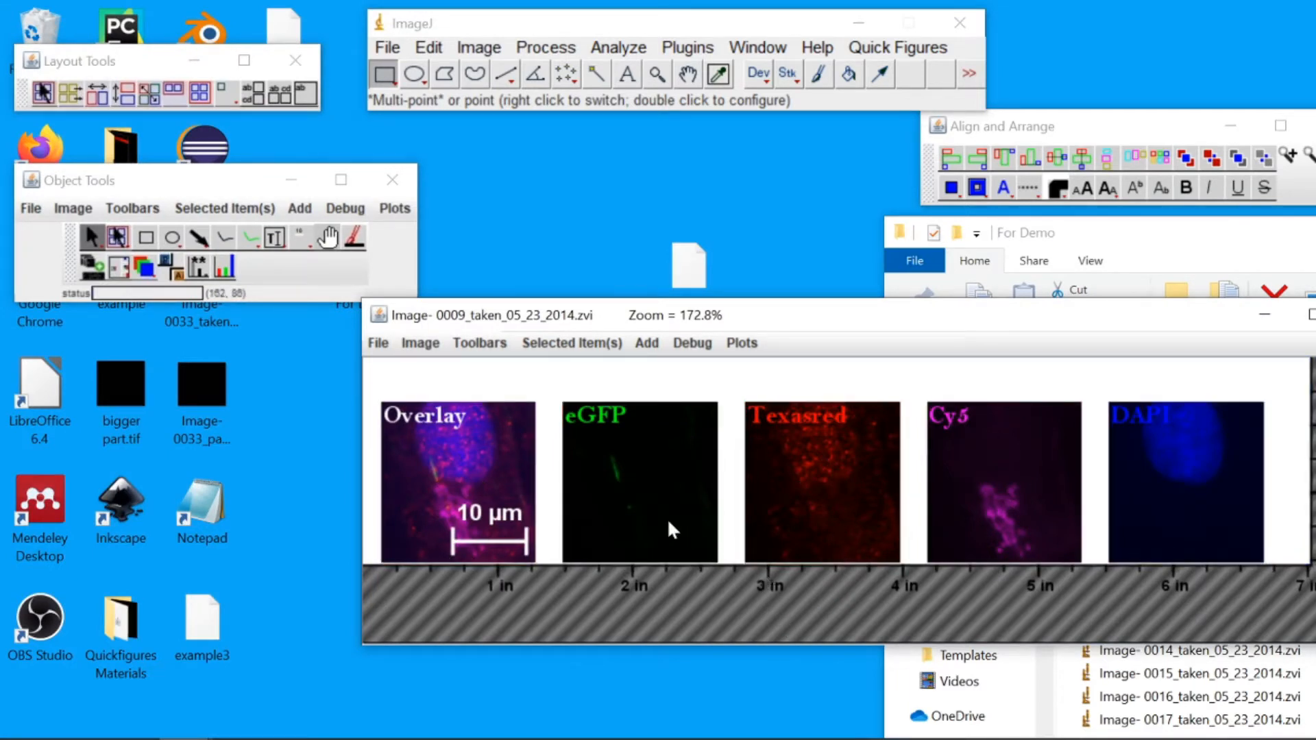
- Create a default template from this figure, using DAPI as the channel label and no item for the panel label
drag(694, 311, 628, 271)
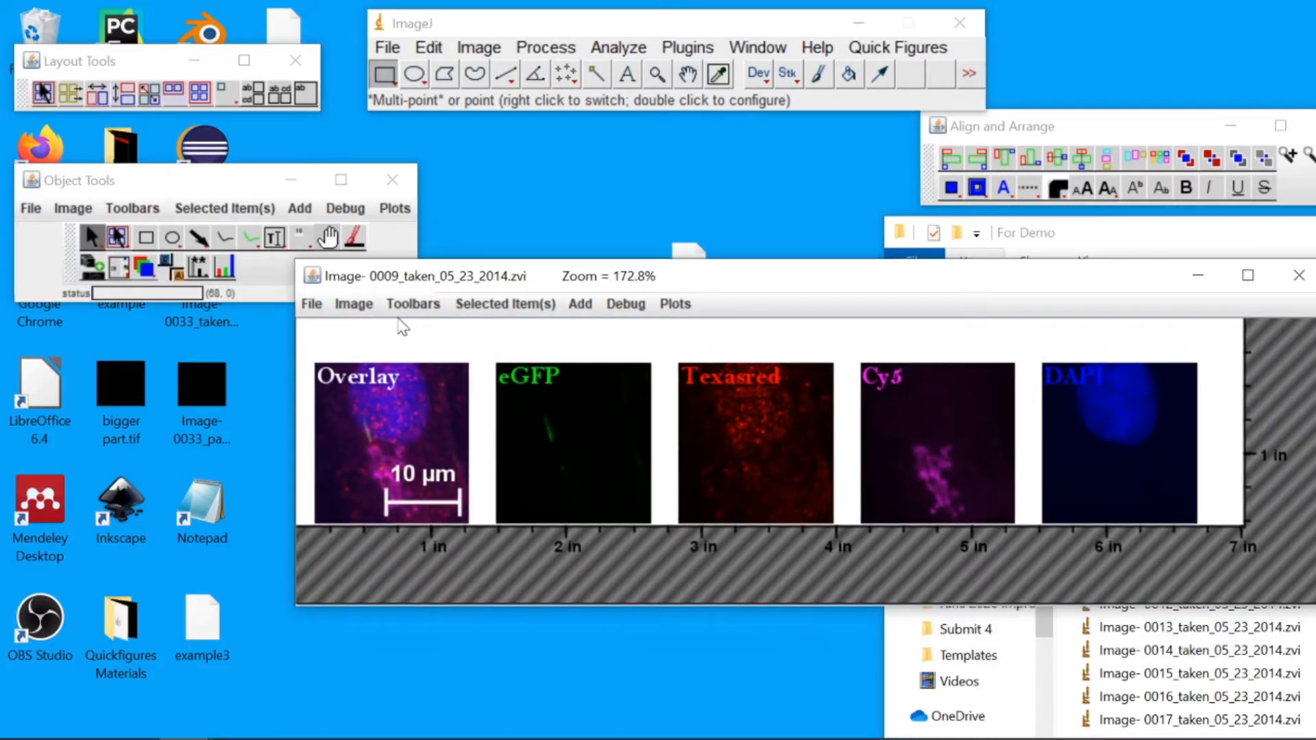
click(353, 305)
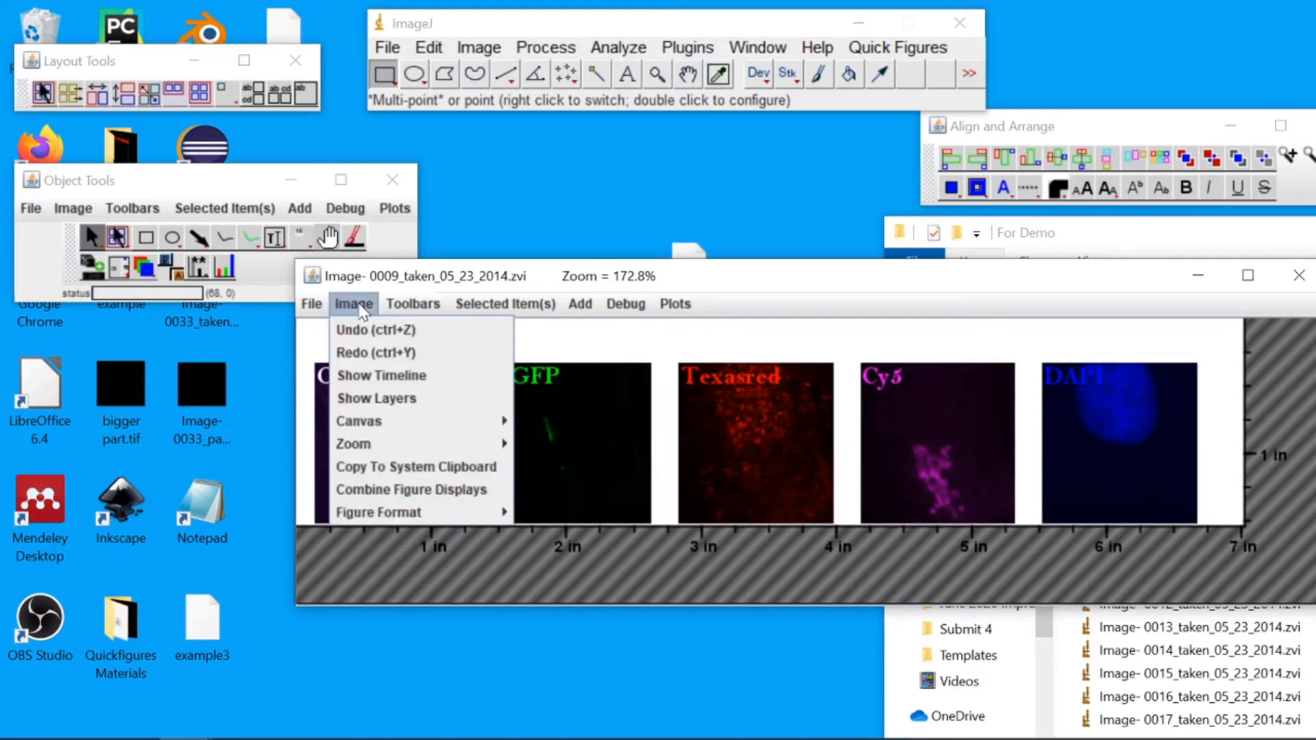
mouse_move(451, 511)
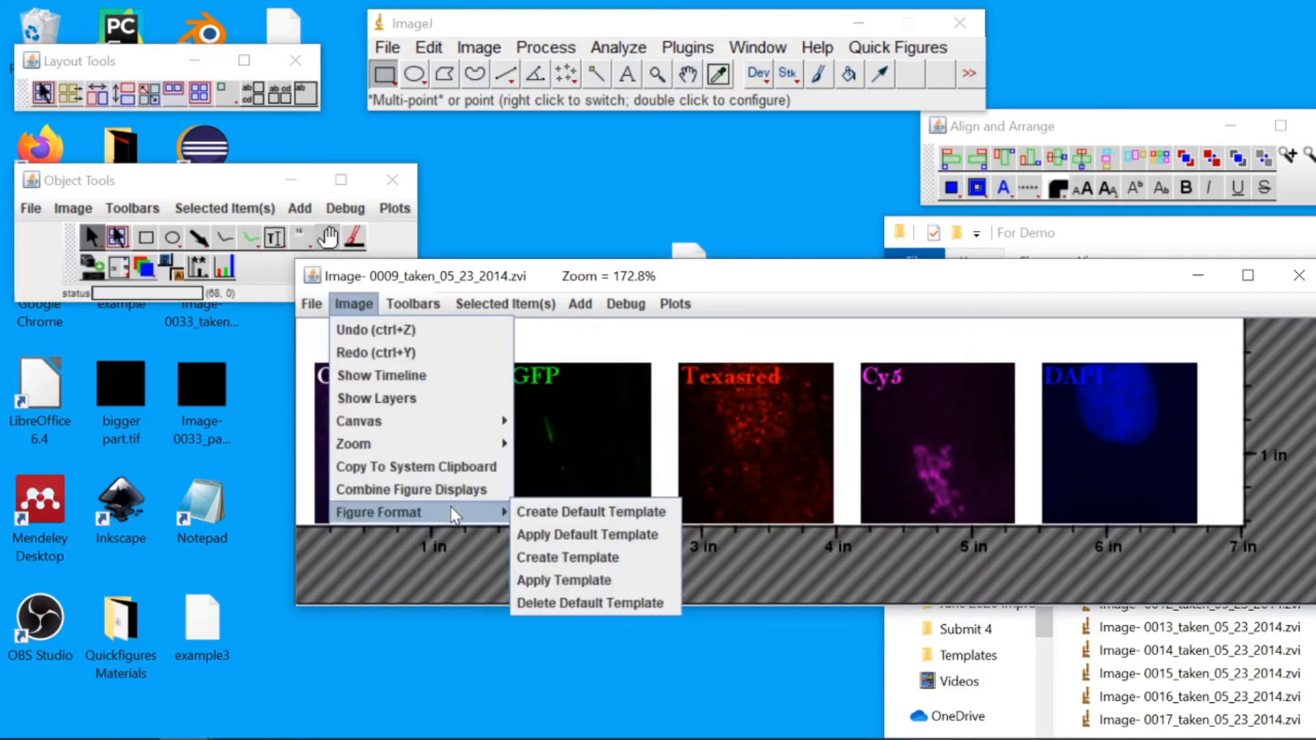
click(625, 514)
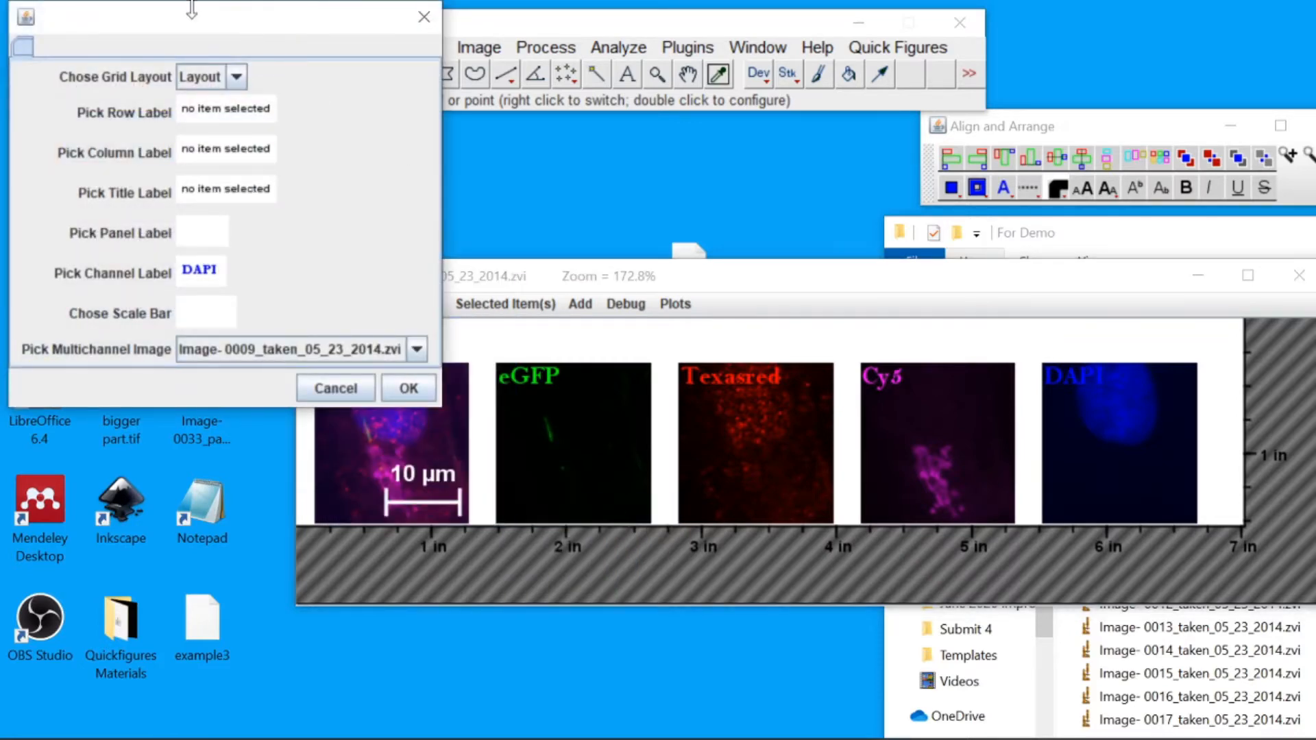
drag(200, 18, 719, 177)
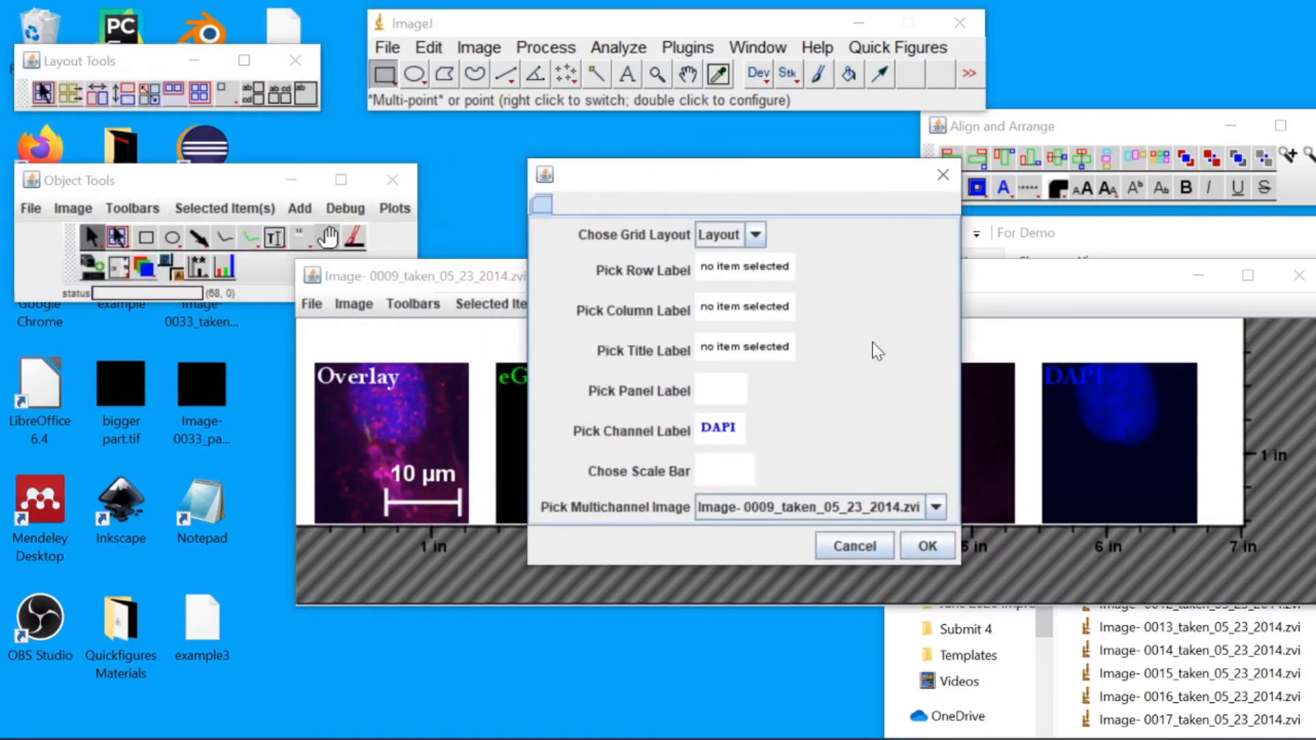
click(737, 437)
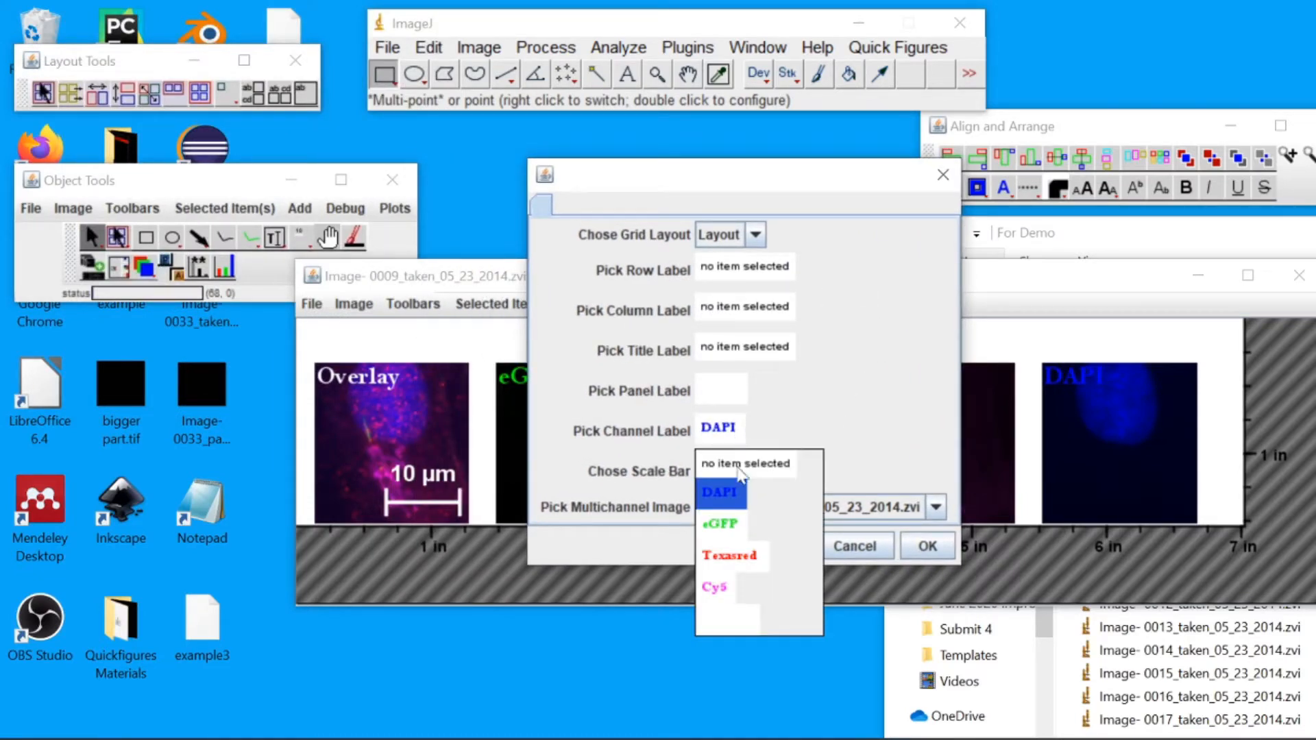
click(720, 492)
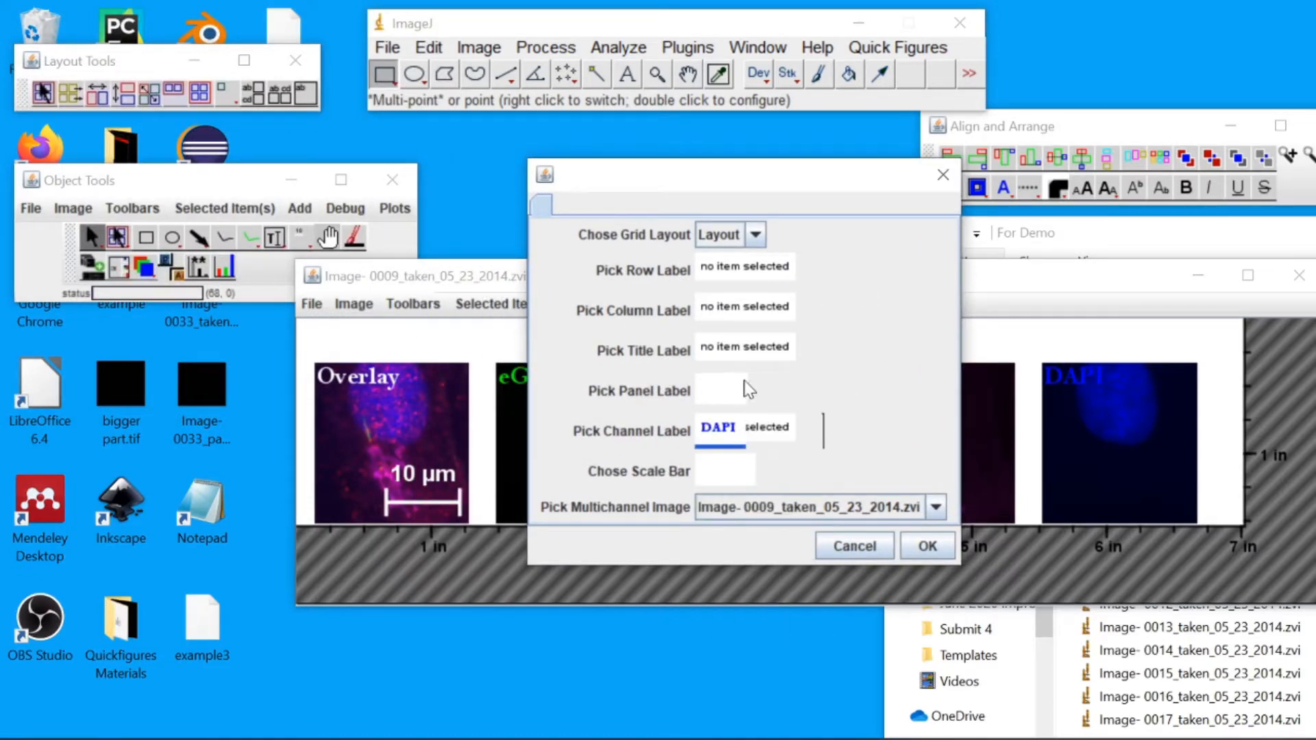
click(749, 389)
click(743, 409)
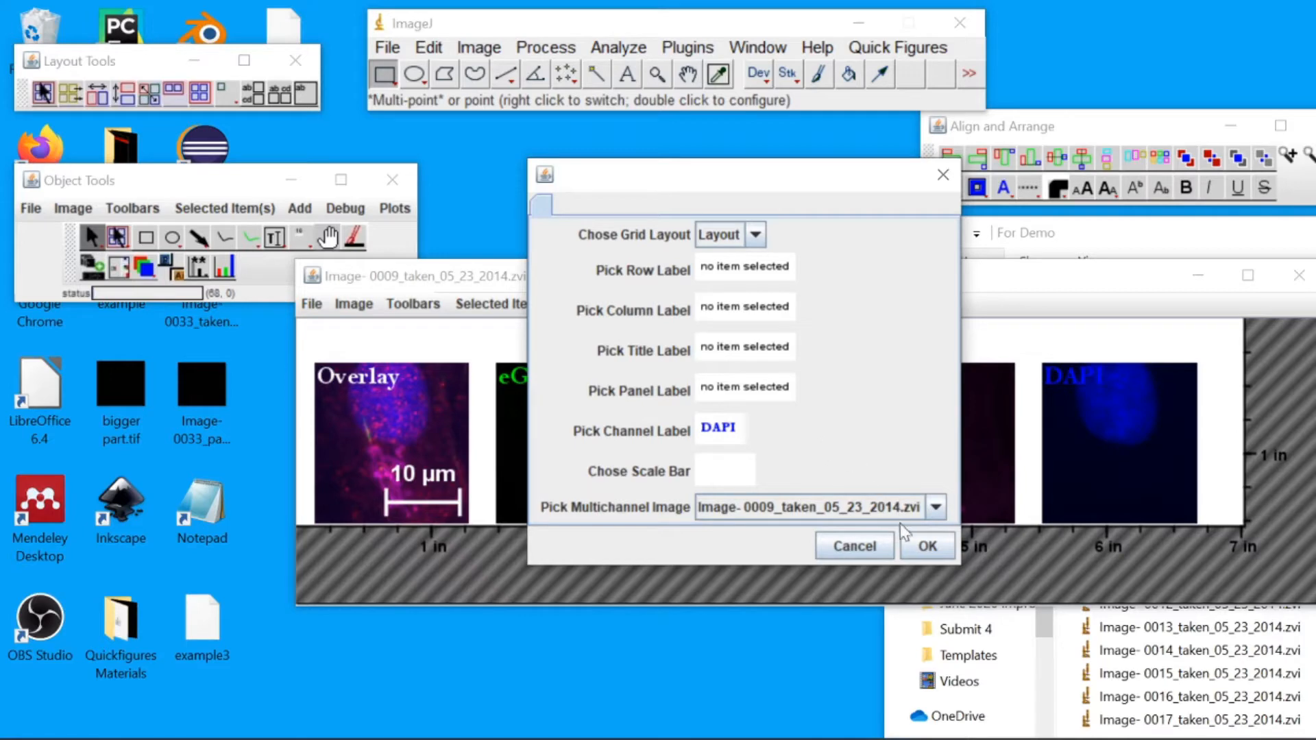
click(915, 541)
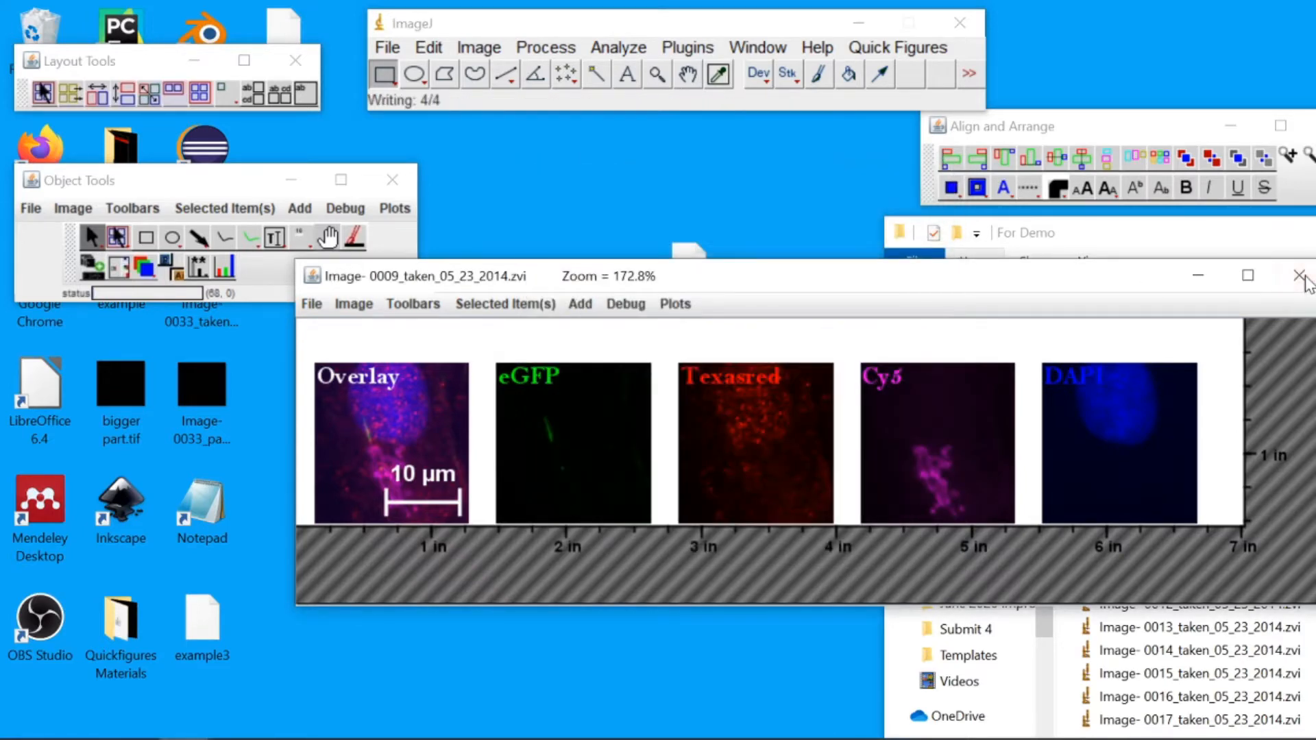
- Close the figure and open Image- 0016_taken_05_23_2014.zvi from the For Demo folder in ImageJ
click(1300, 275)
drag(1173, 697, 463, 97)
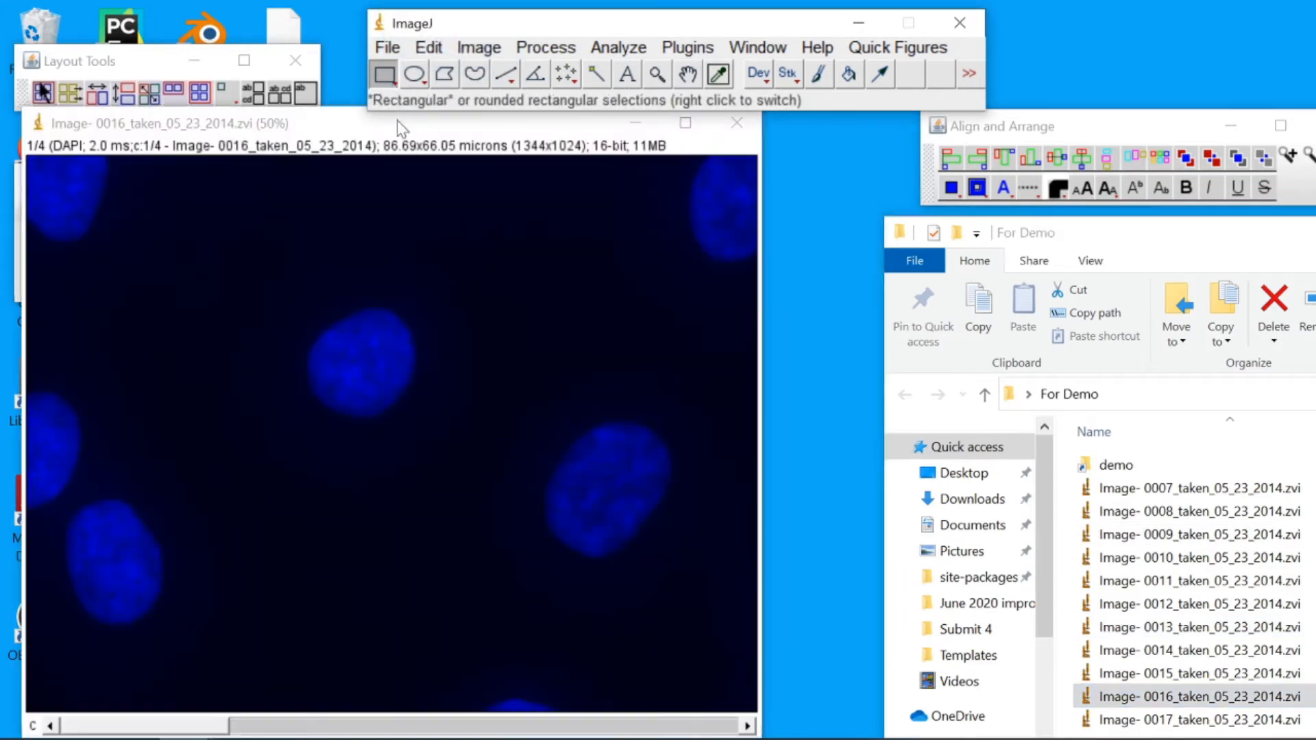
- Select a rectangle about 21 by 20 microns around the nucleus in the upper middle and create a figure from it
drag(257, 263, 433, 429)
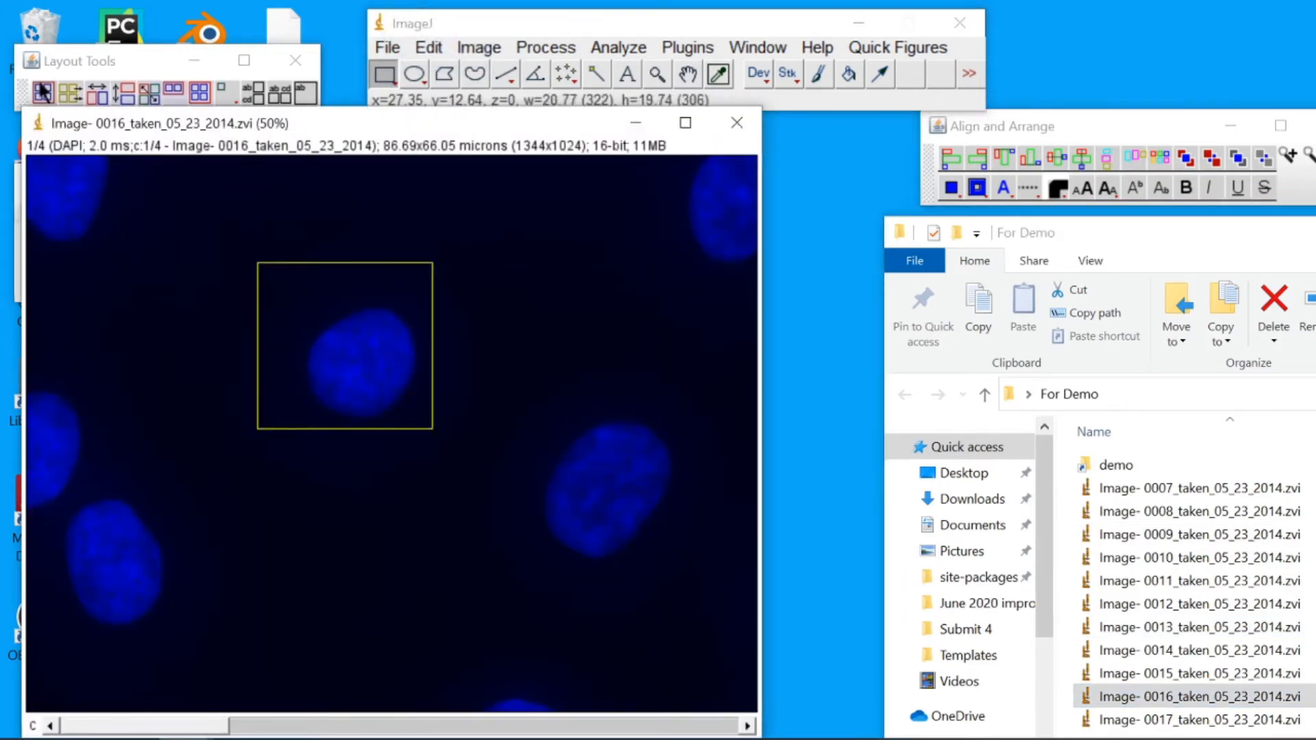
drag(332, 122, 618, 109)
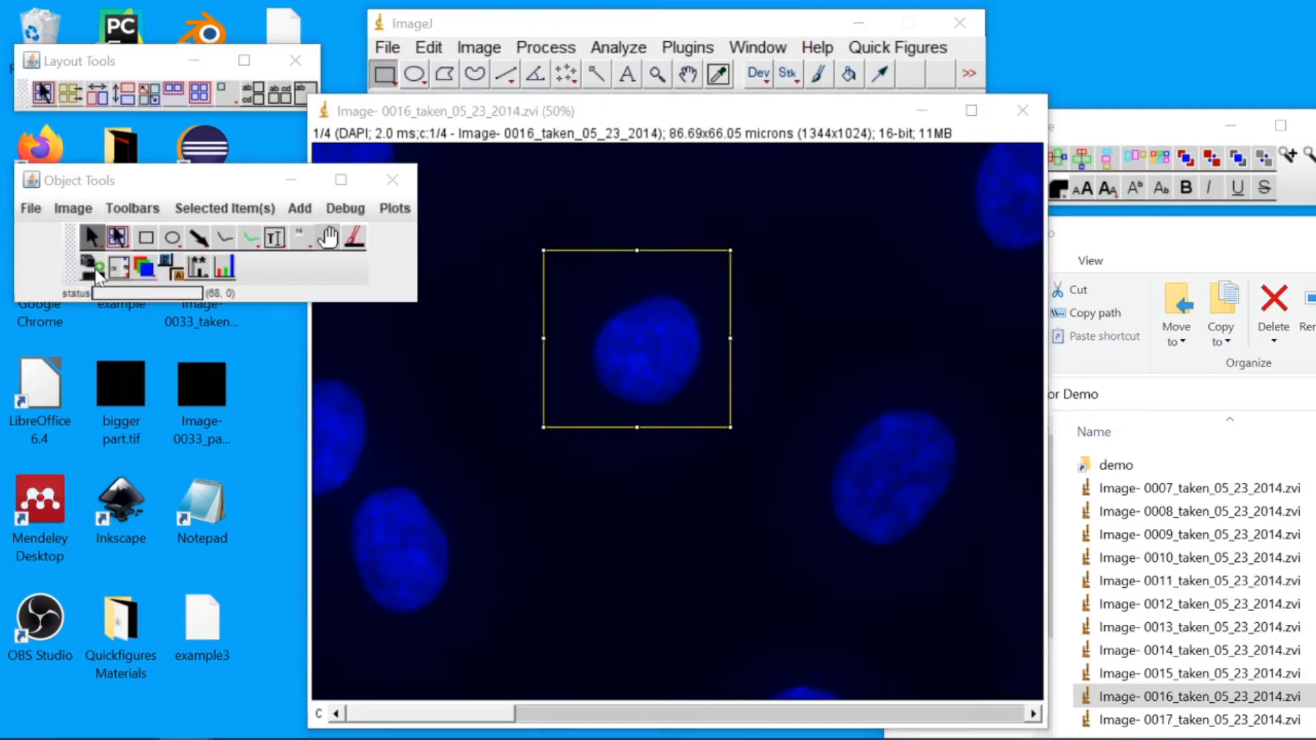
click(97, 275)
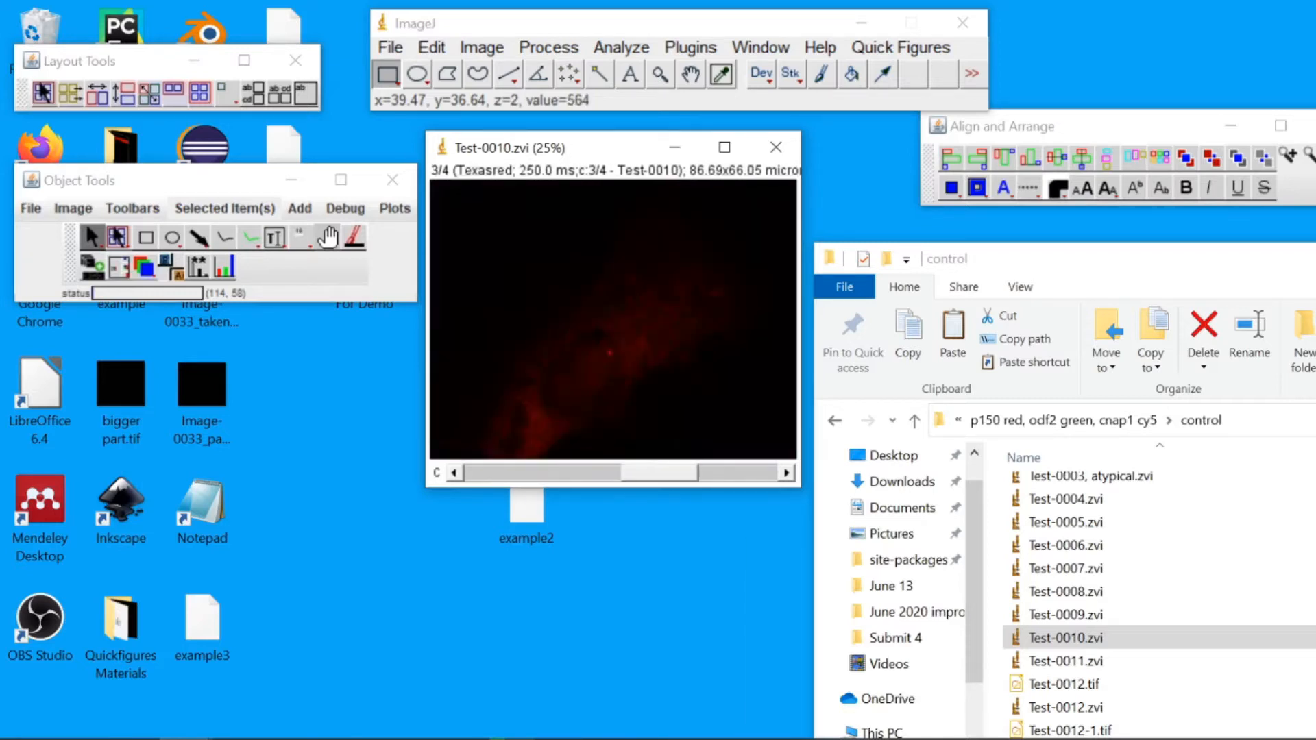
- Select a rectangle about 2.06 by 2.19 microns around the bright red spot in Test-0010.zvi and create a figure from it
key(plus)
key(plus)
key(plus)
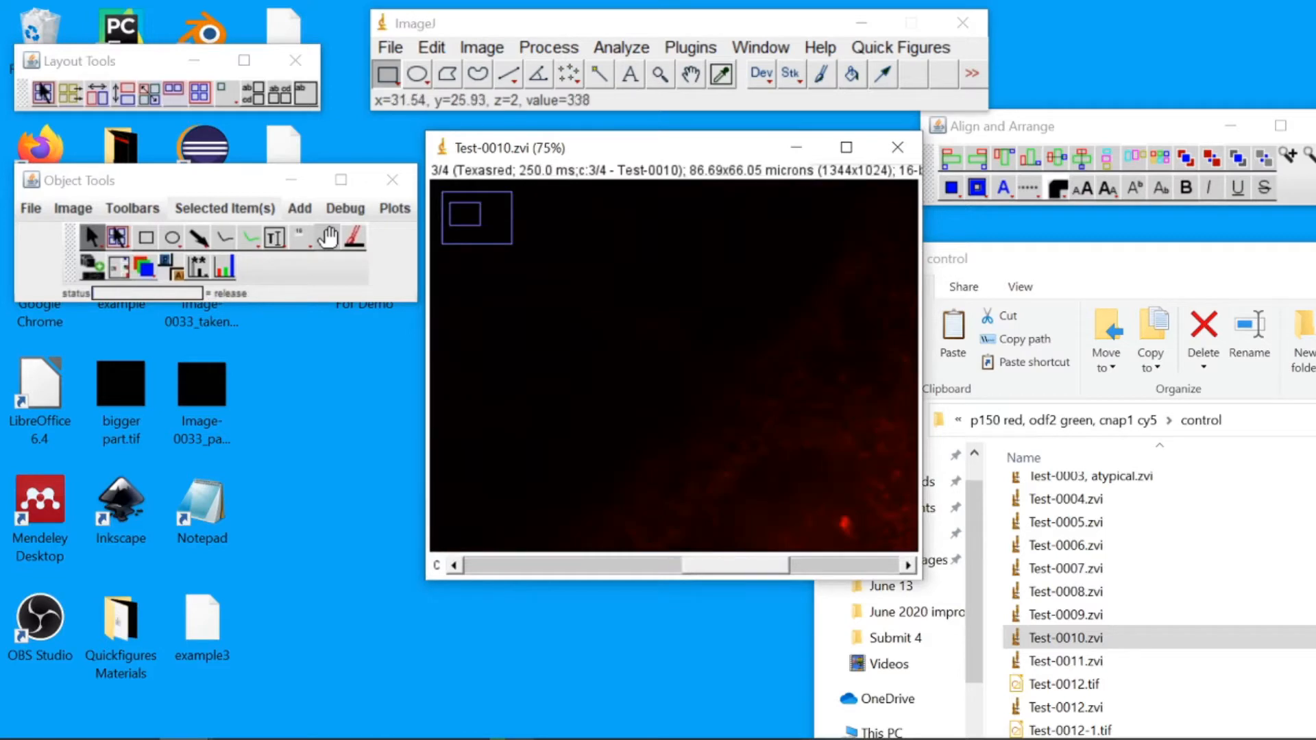
key(minus)
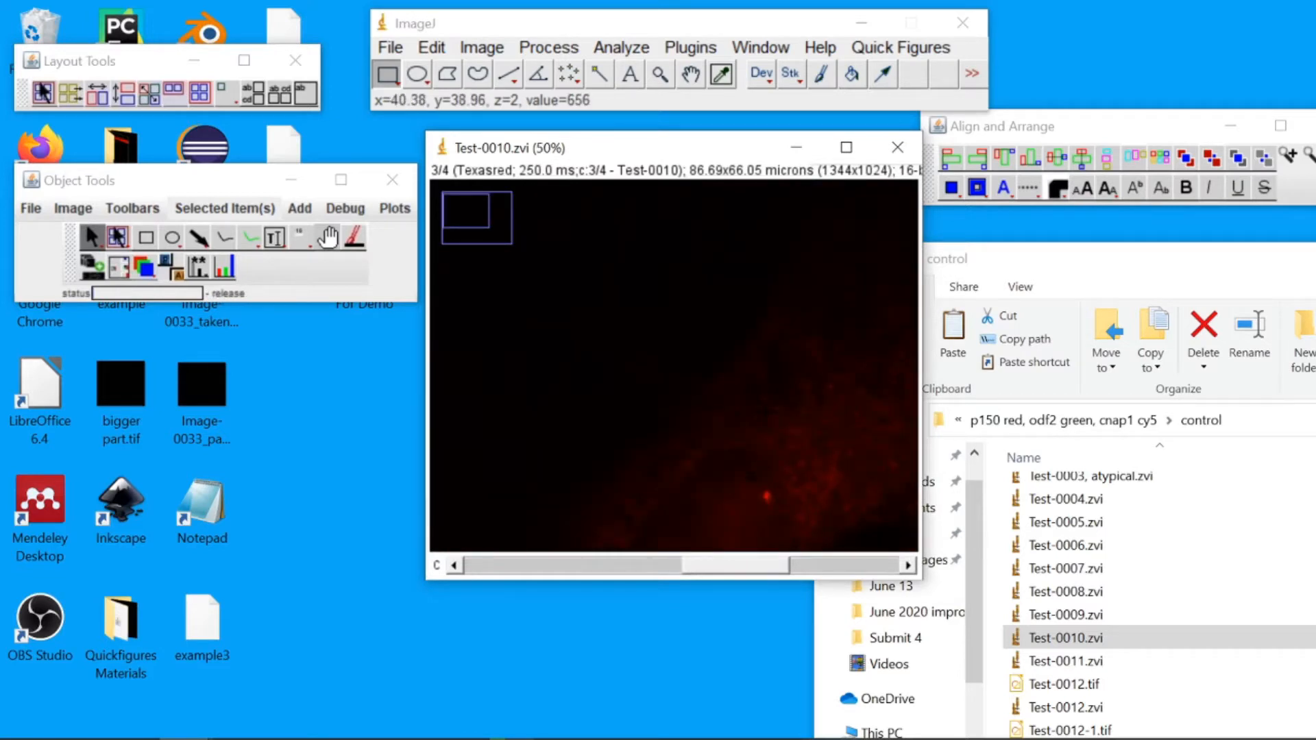
drag(762, 488, 777, 507)
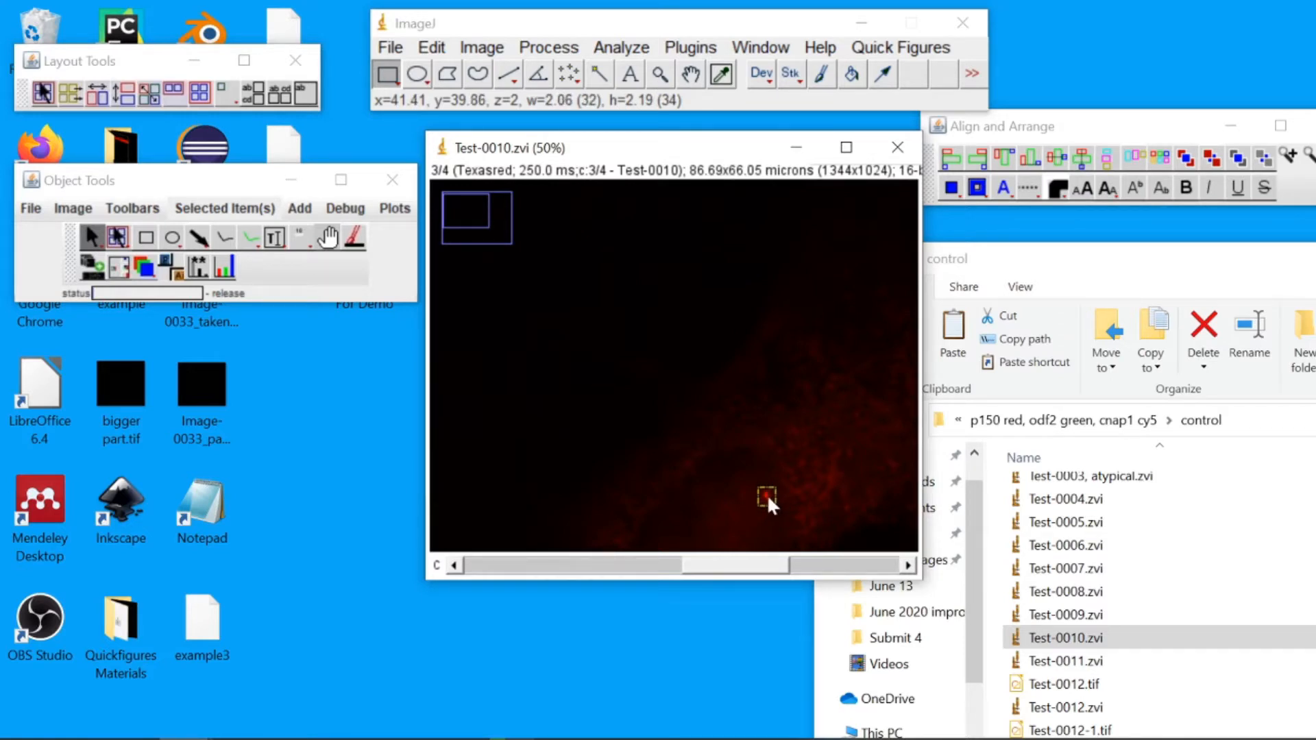
click(96, 272)
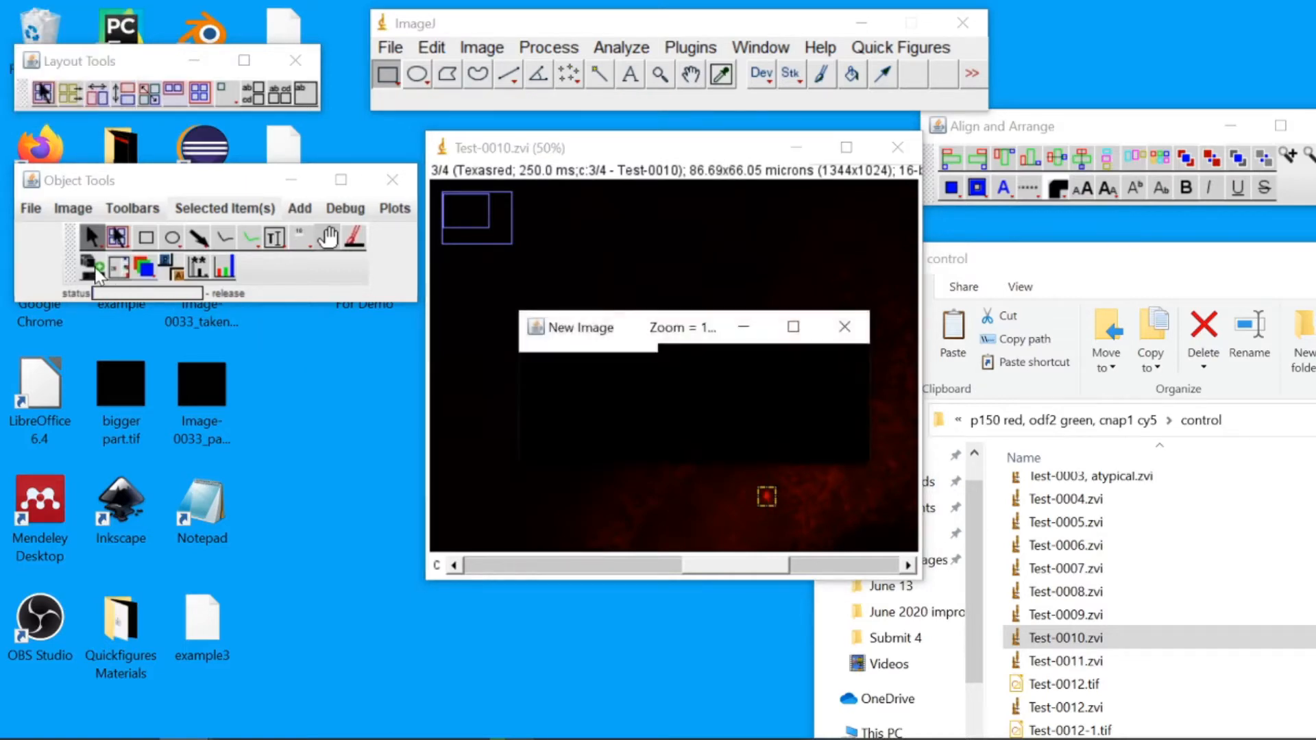
drag(488, 171, 652, 175)
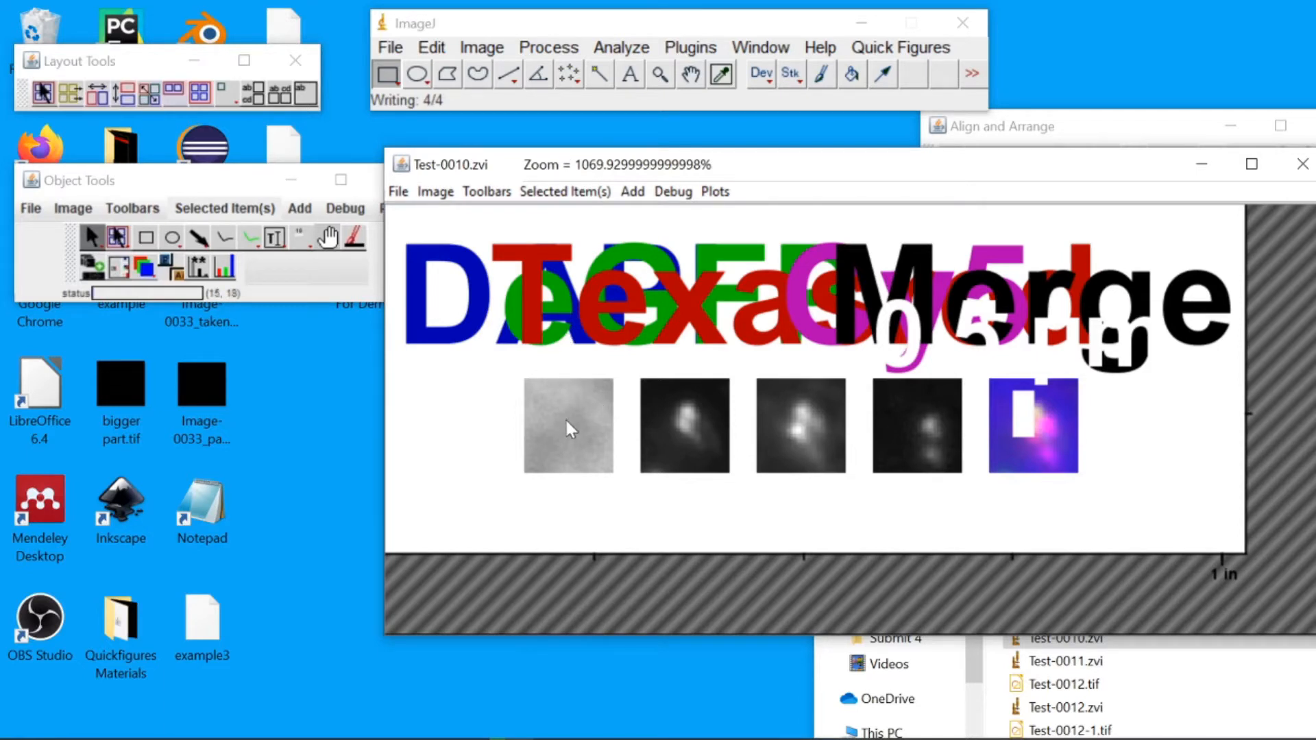
- Open the figure's panel re-creation options and set the bilinear interpolation scale to 6
right_click(546, 438)
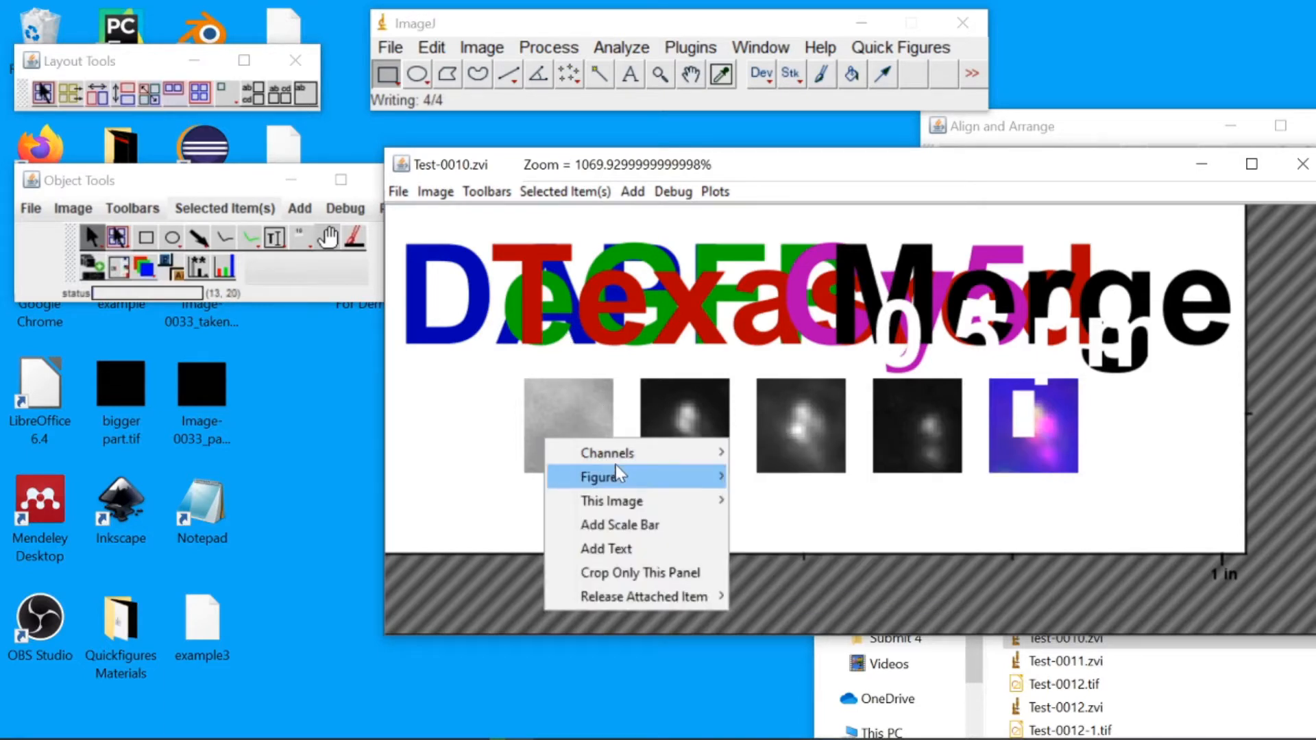
mouse_move(644, 475)
click(816, 558)
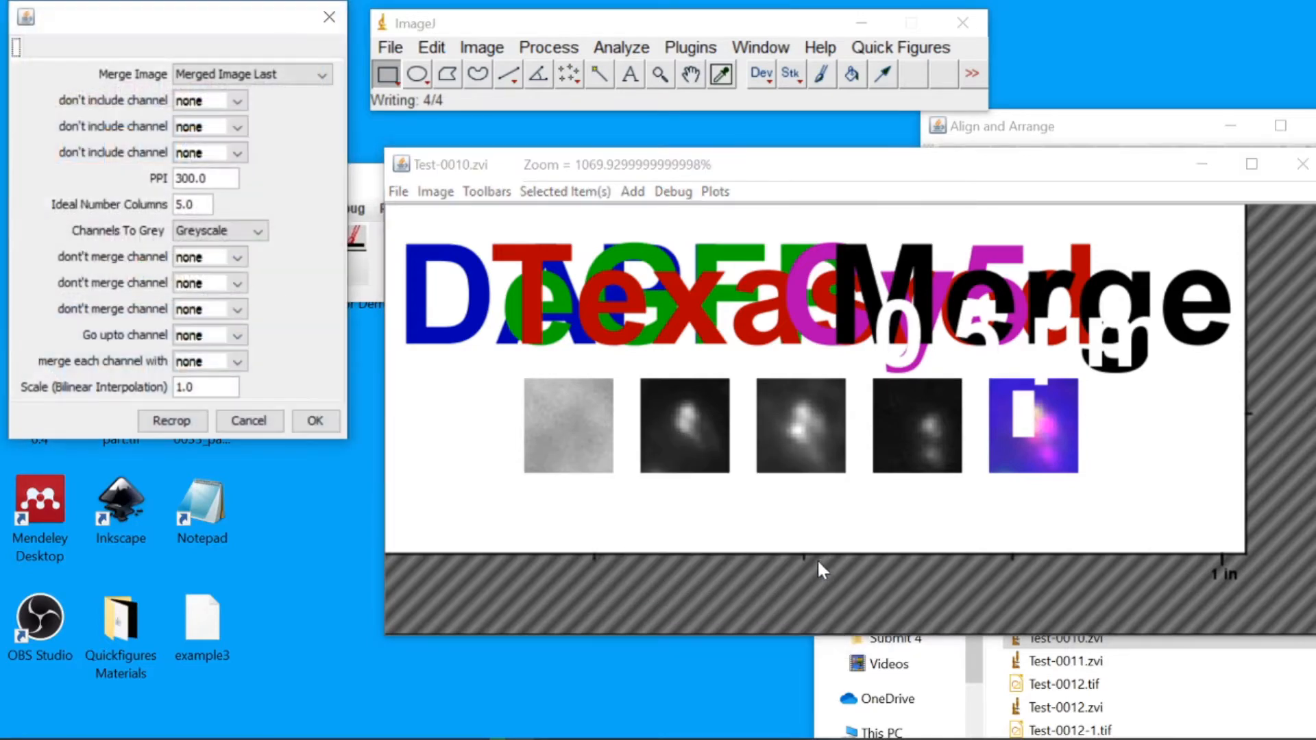
drag(218, 388, 174, 388)
text(6)
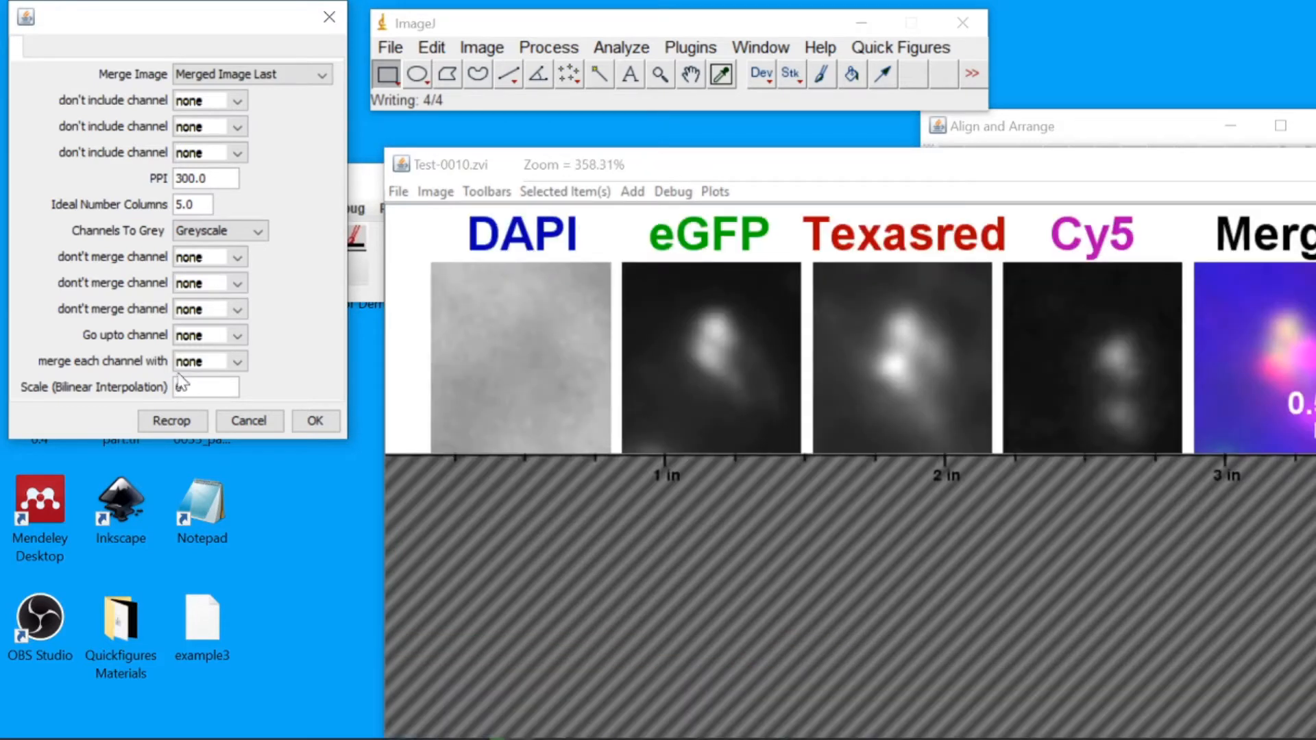
- Exclude the DAPI channel from both the separate channel panels and the merged image
click(228, 103)
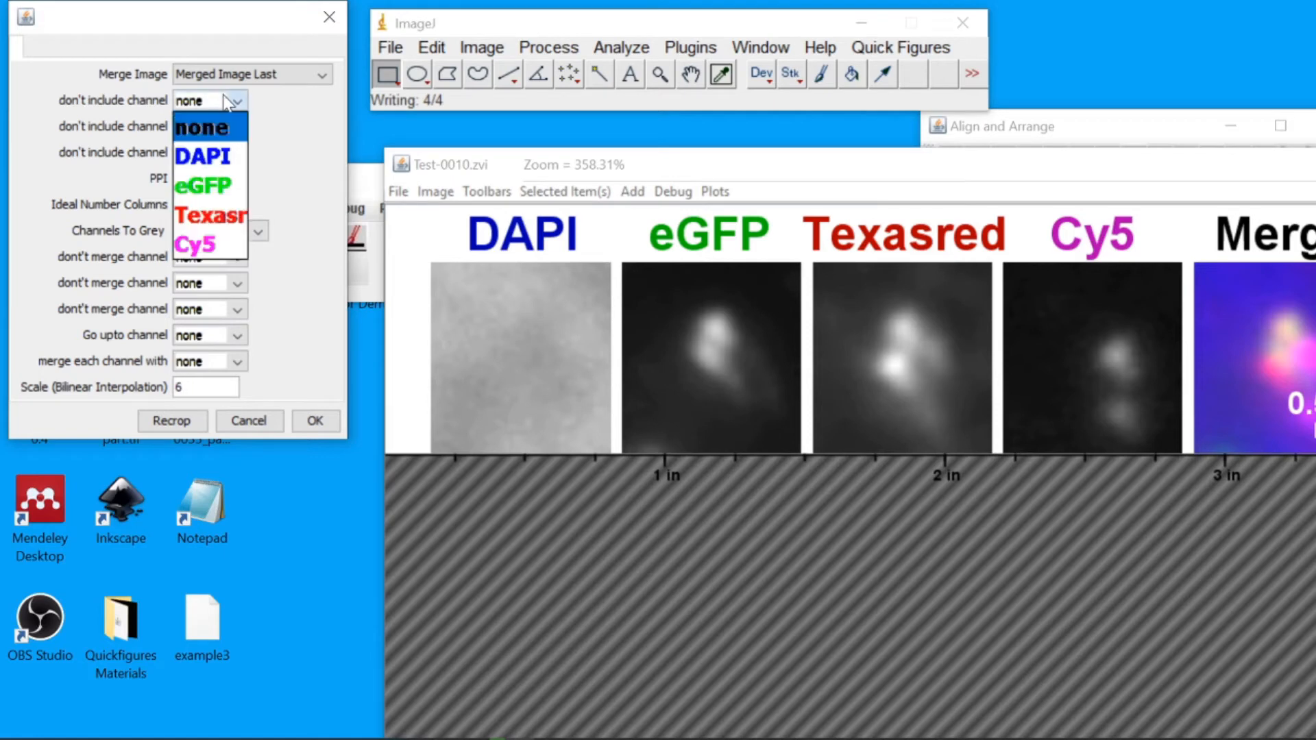
click(217, 155)
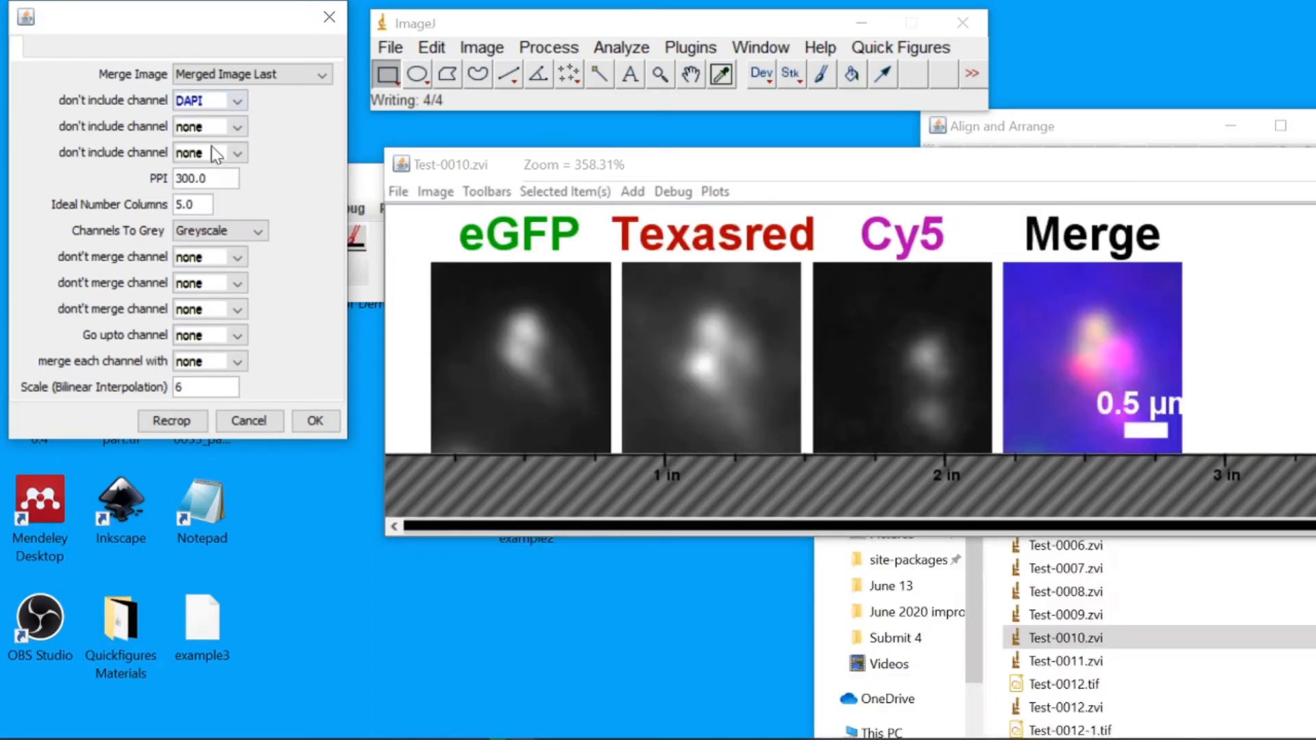
click(228, 259)
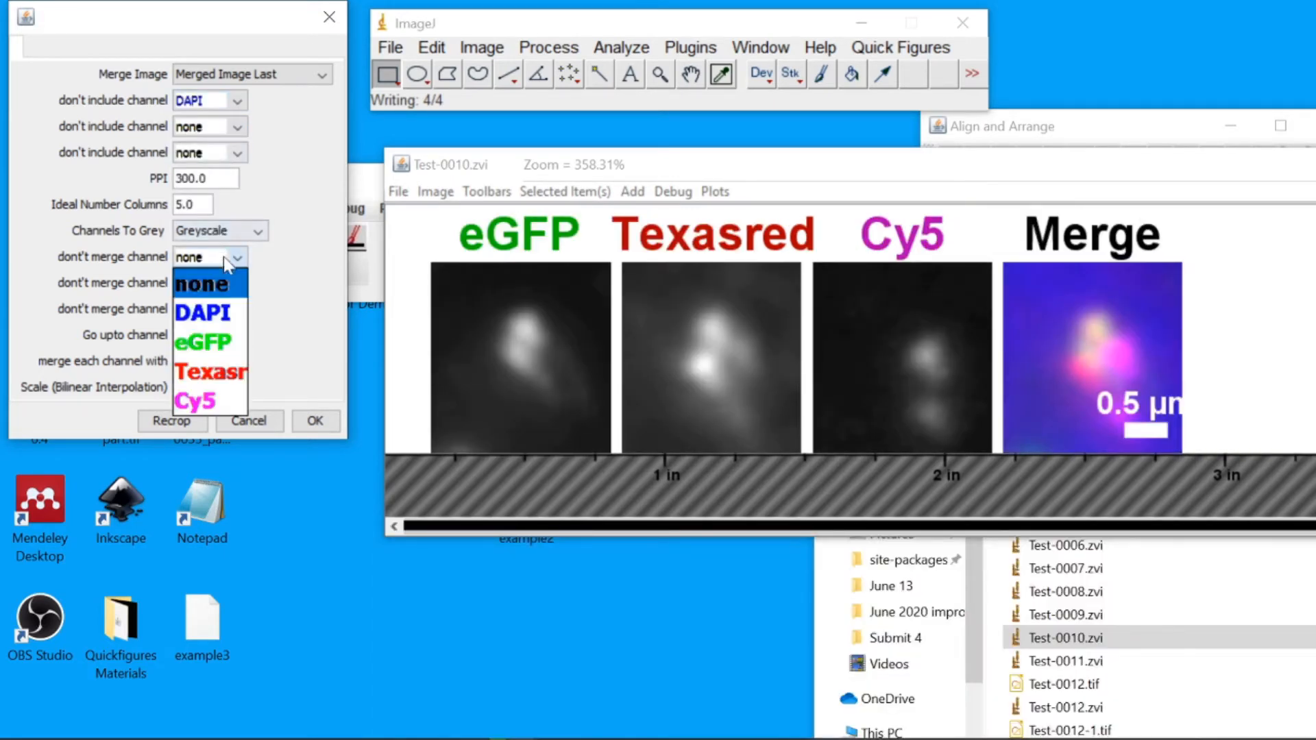
click(223, 311)
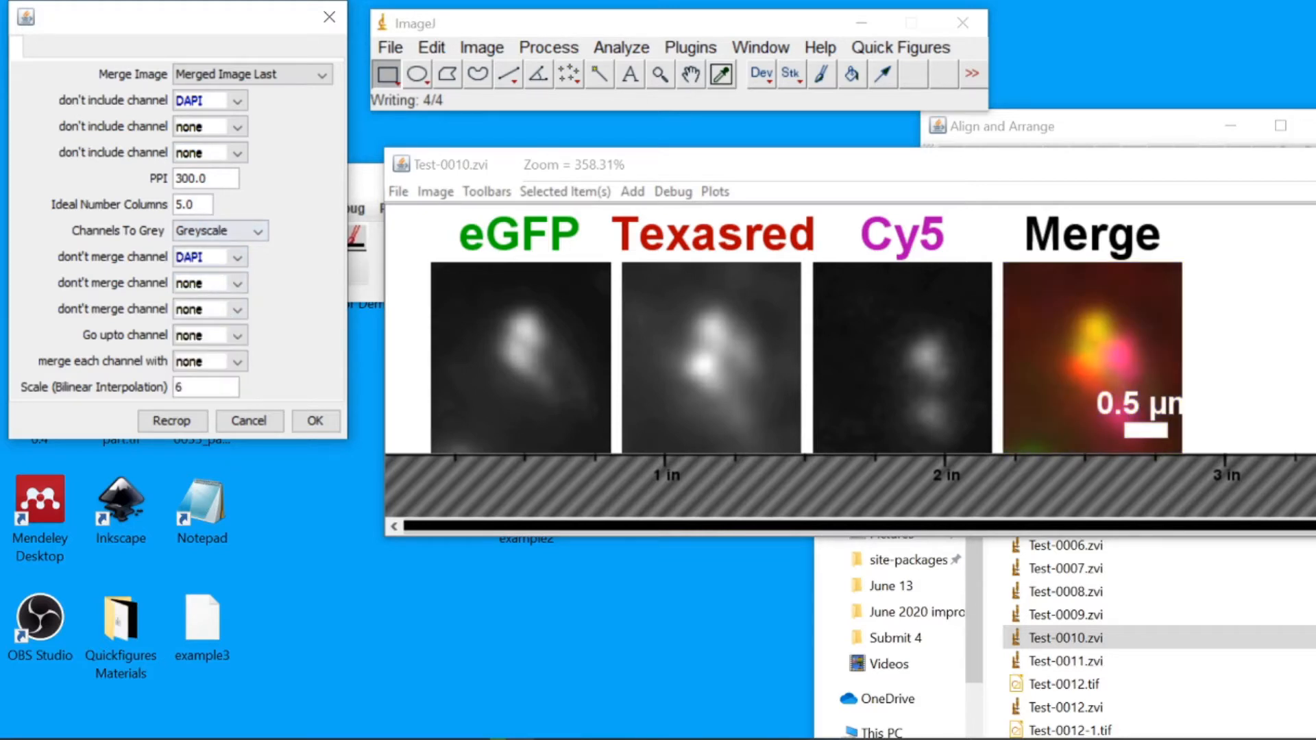
- Set the ideal number of columns to 2 and apply the panel options
drag(194, 204, 175, 205)
text(2)
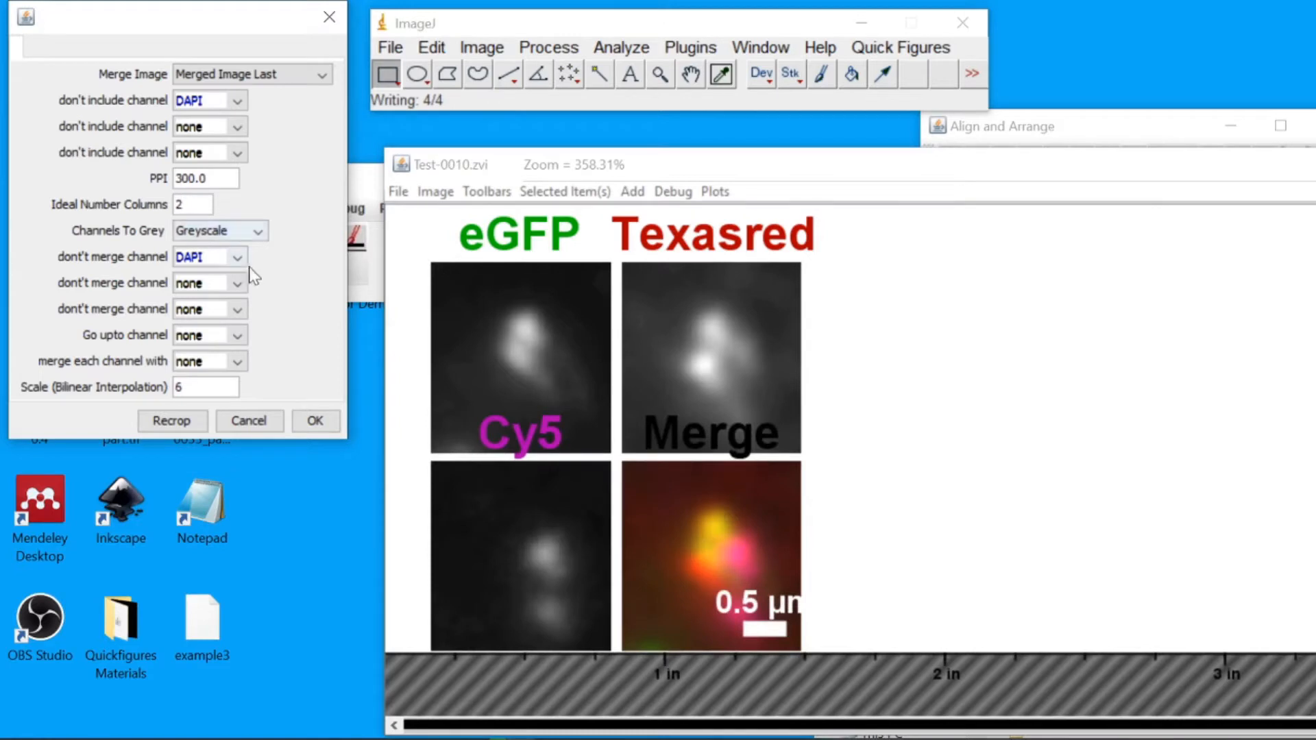
click(315, 417)
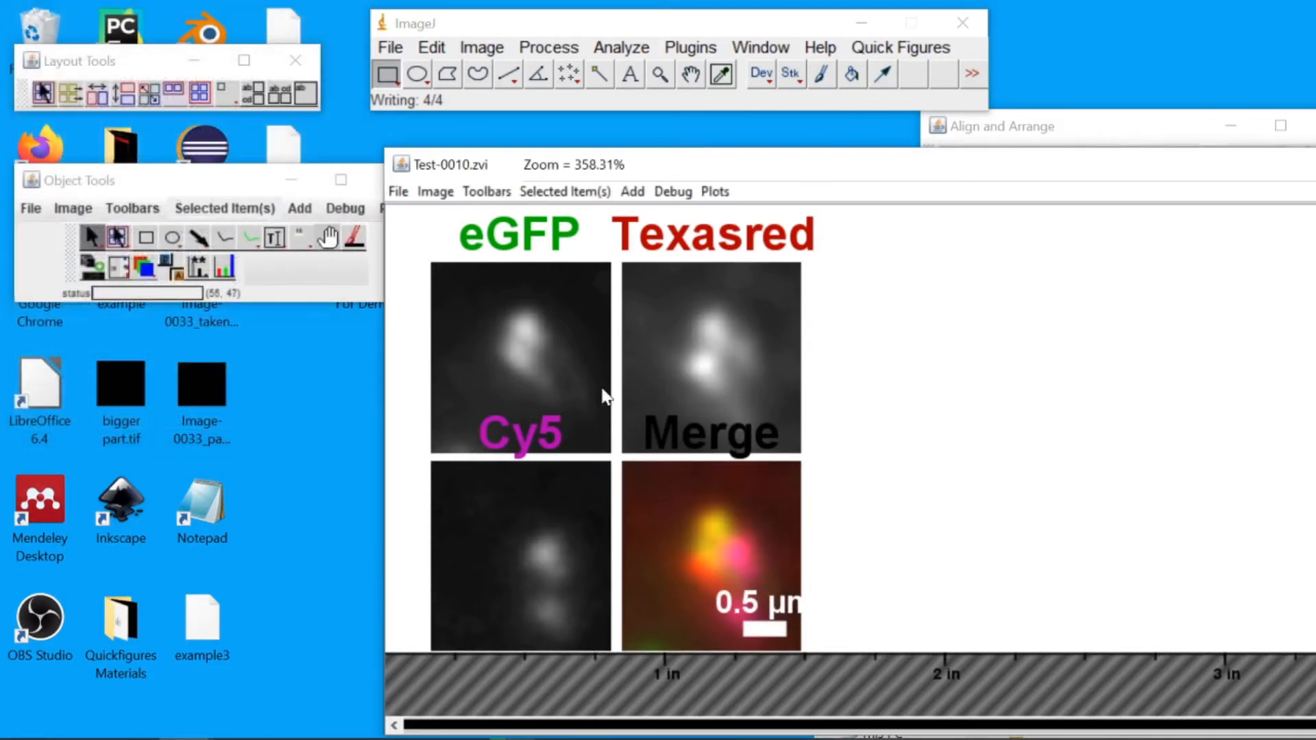
- Change the channel panels' color mode from greyscale to color and widen the gap between the two panel rows
right_click(644, 371)
mouse_move(755, 382)
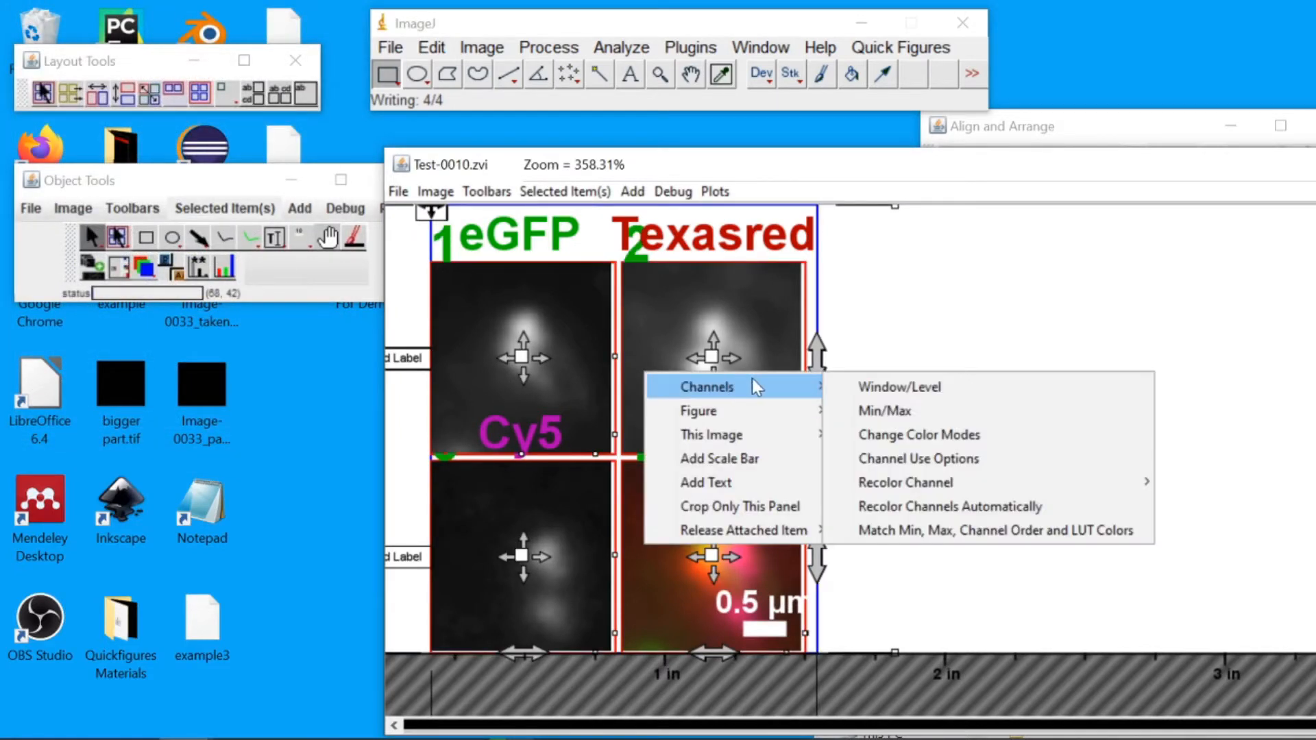
click(891, 414)
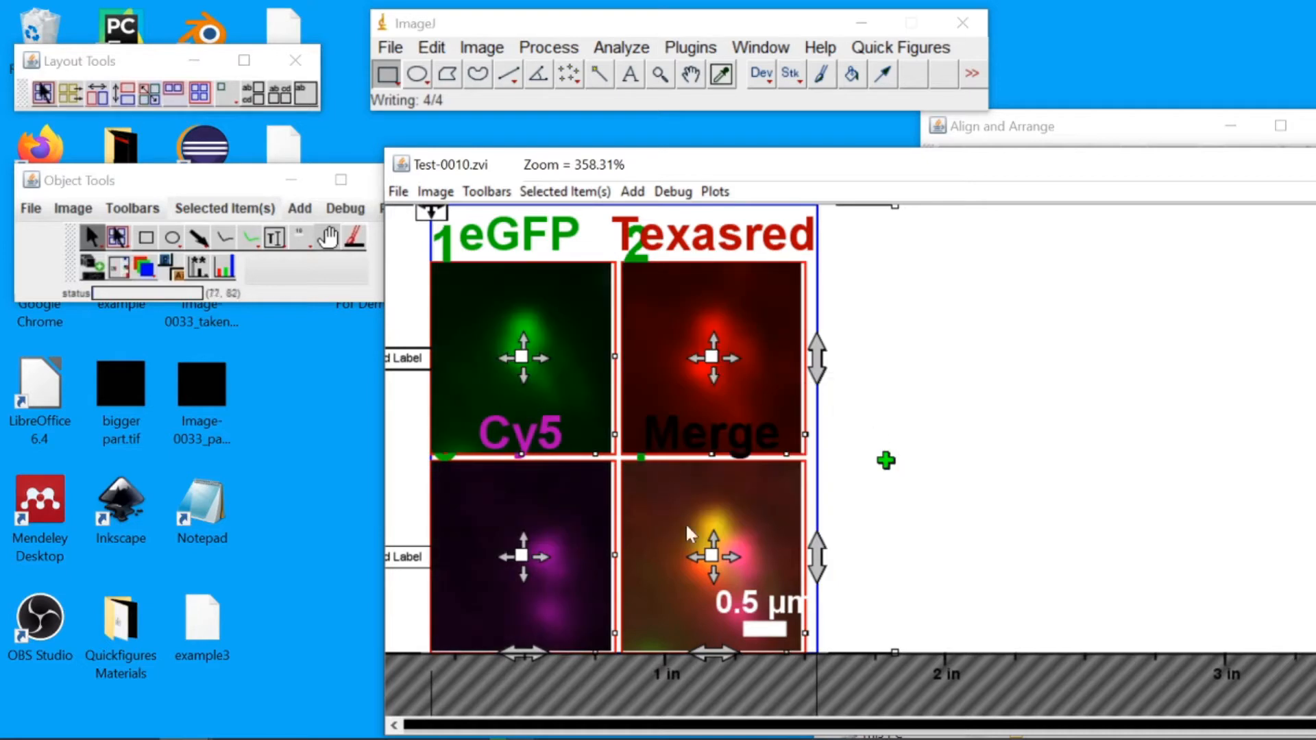
drag(714, 560, 712, 560)
drag(724, 586, 722, 639)
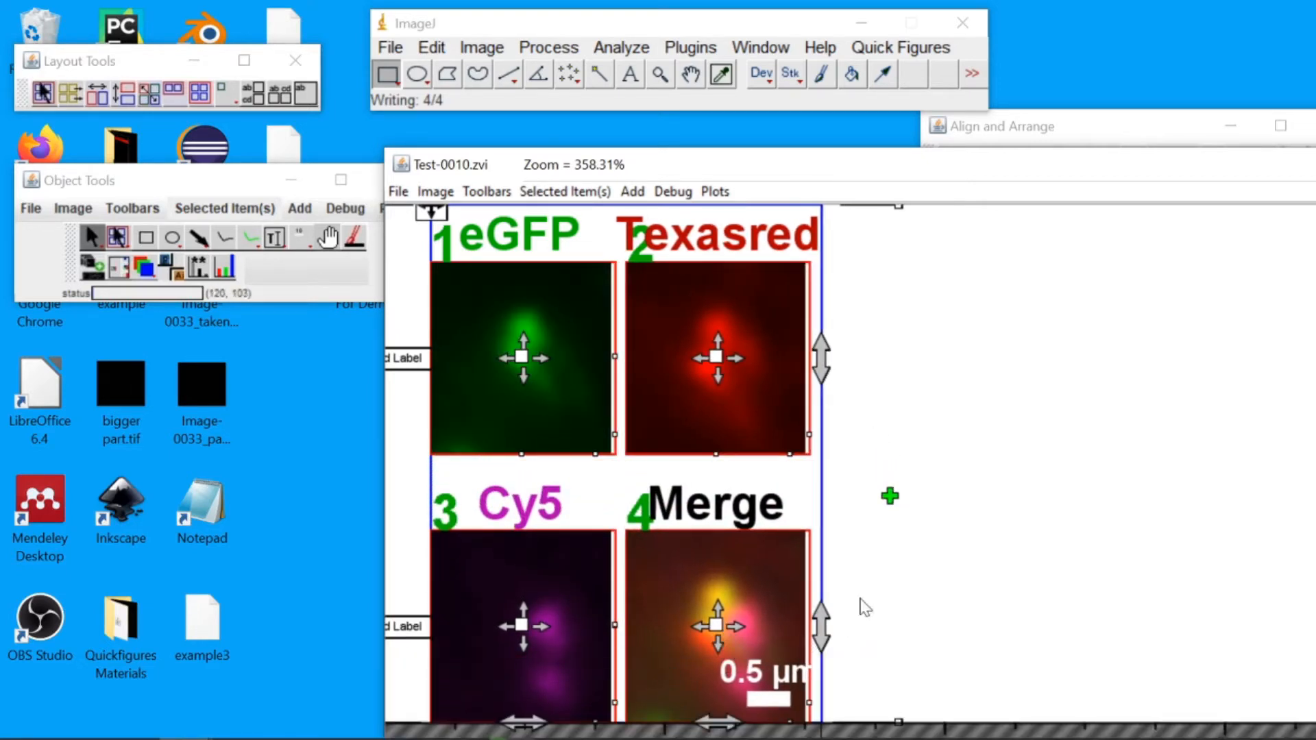
- Set the scale bar's text size to 6 and make the bar in the Merge panel thinner
click(768, 702)
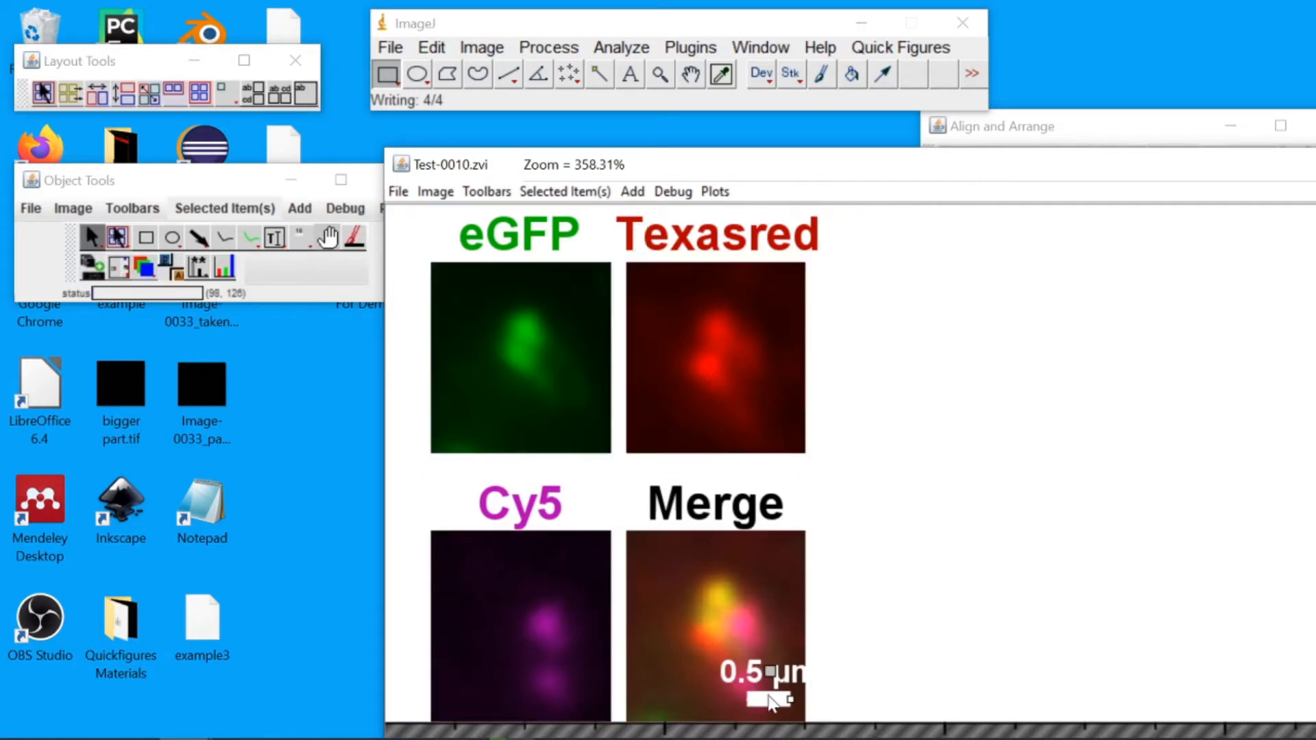
right_click(769, 695)
click(794, 704)
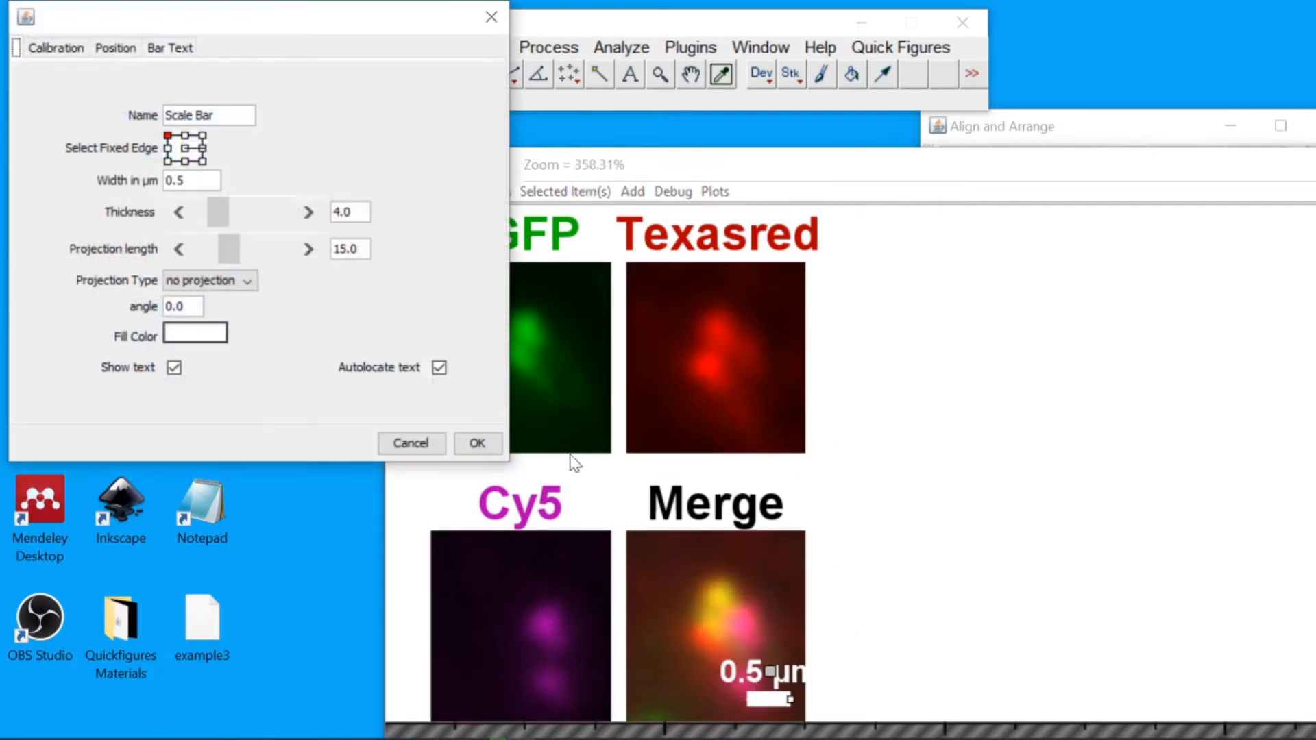
click(176, 50)
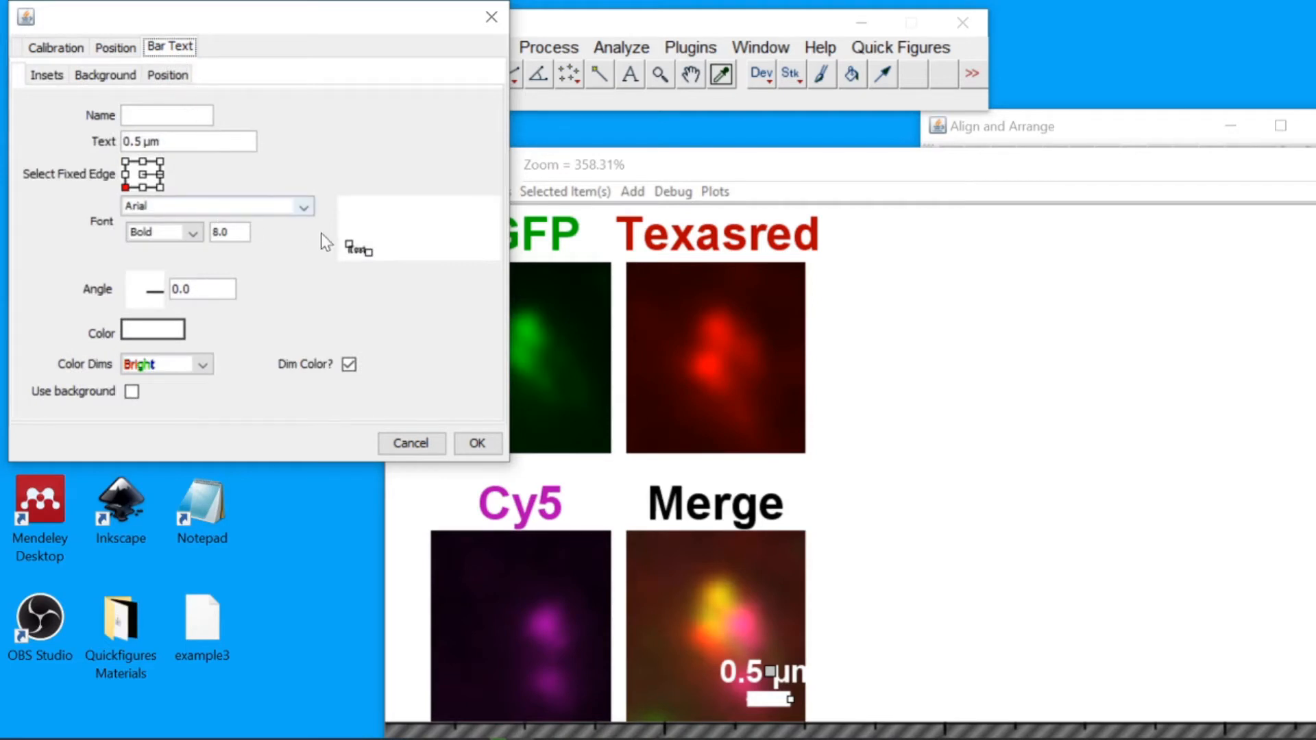
double_click(229, 232)
text(4)
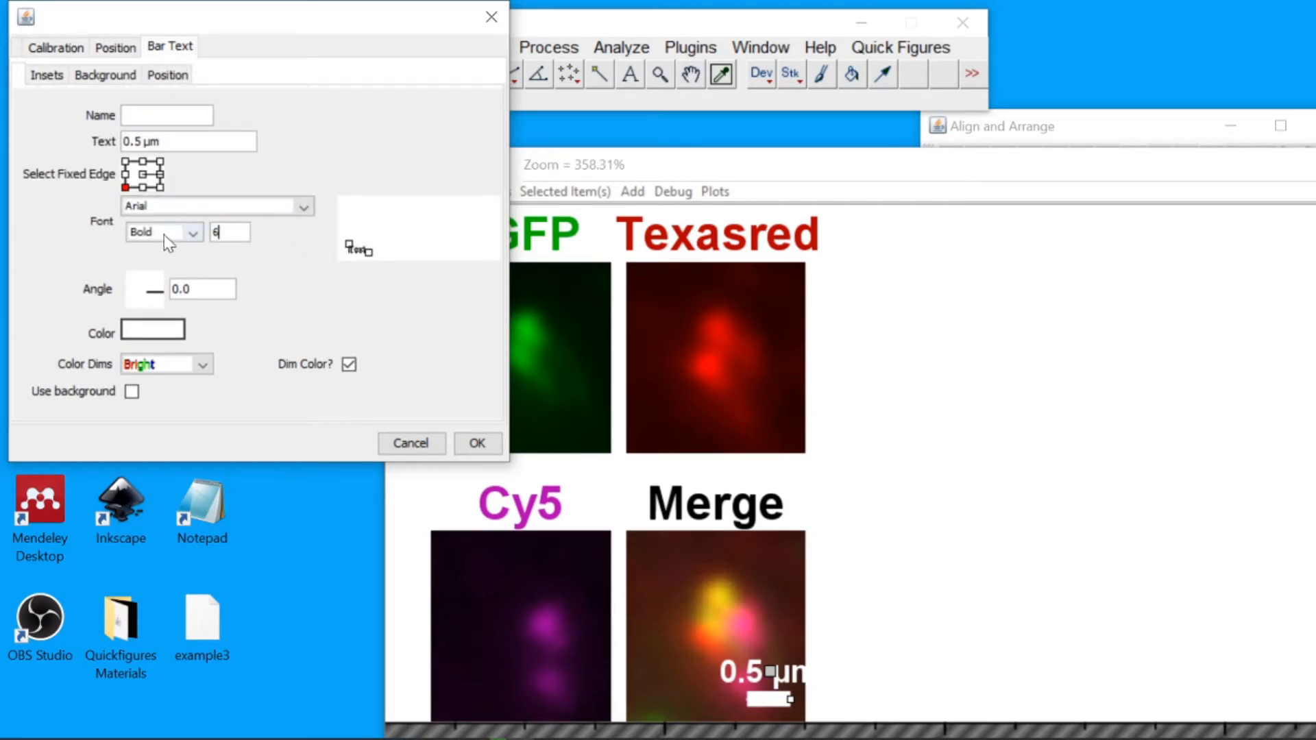
key(Return)
drag(798, 162, 799, 119)
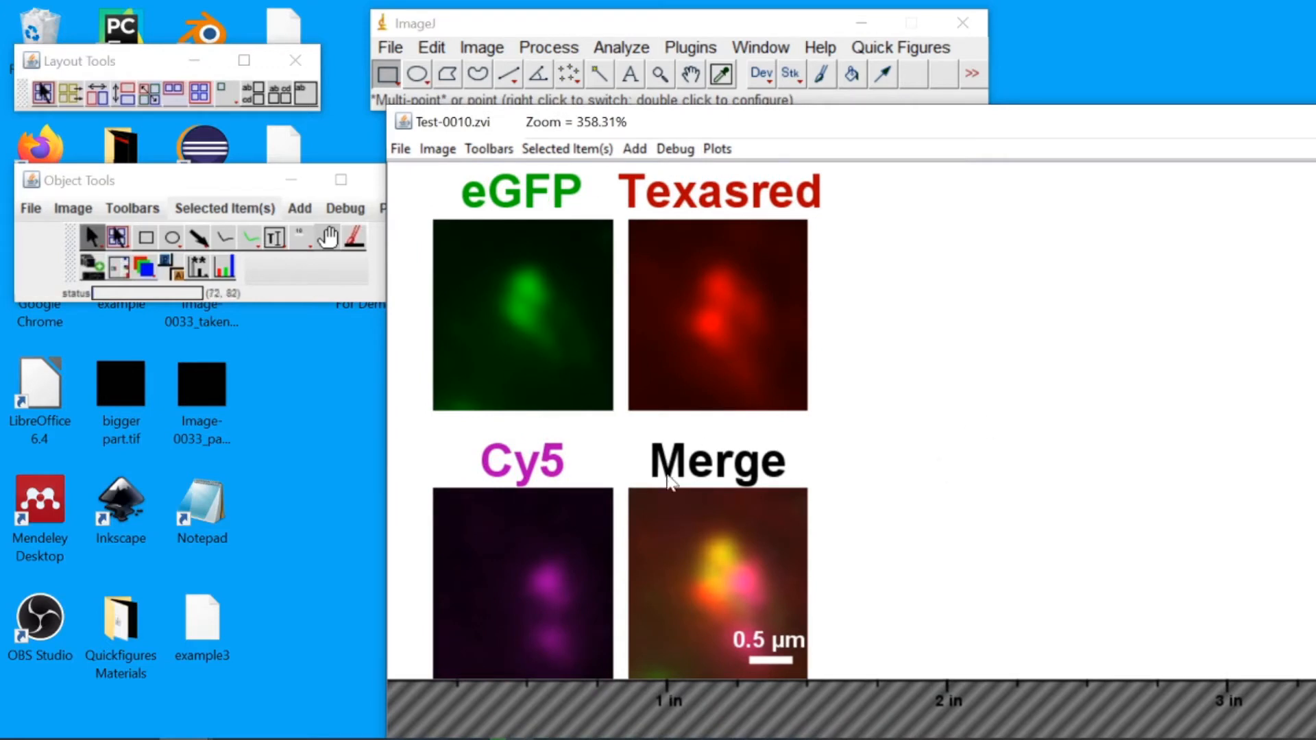
- Create a default template from this figure, using eGFP as the channel label and Test-0010.zvi as the multichannel image
click(442, 154)
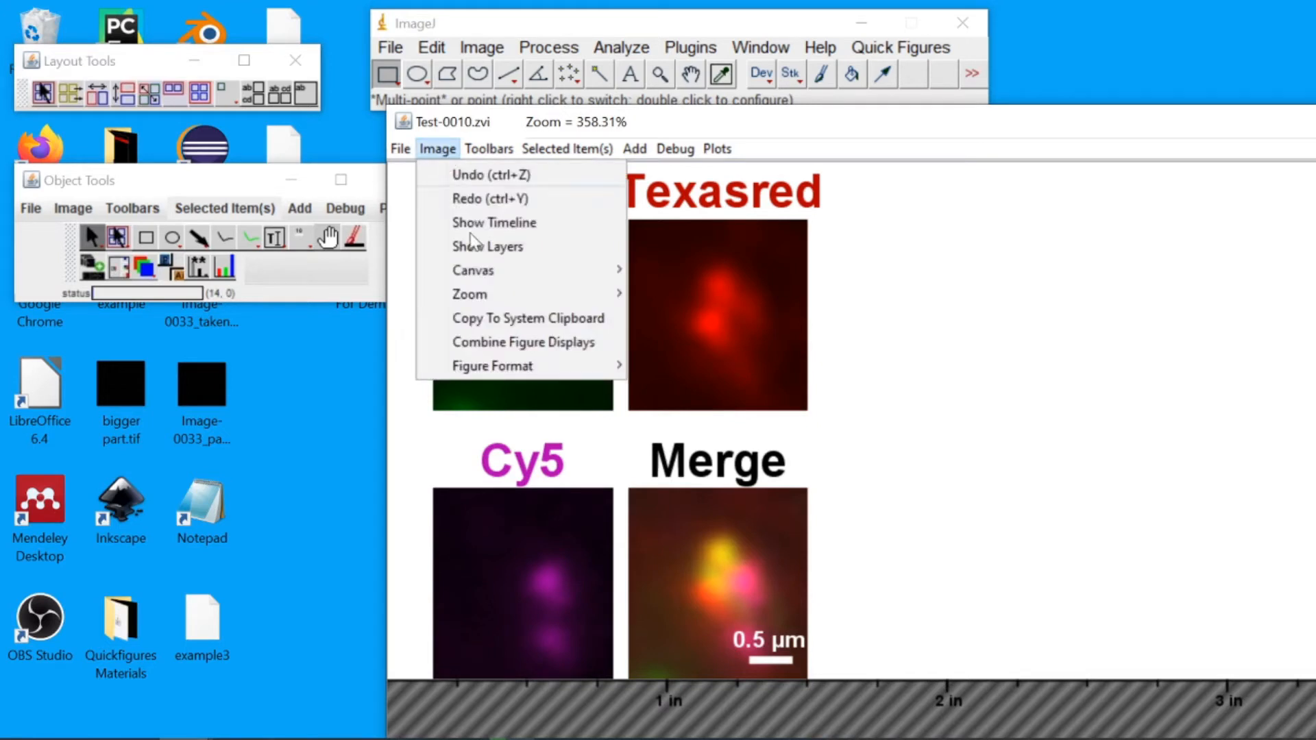
mouse_move(552, 370)
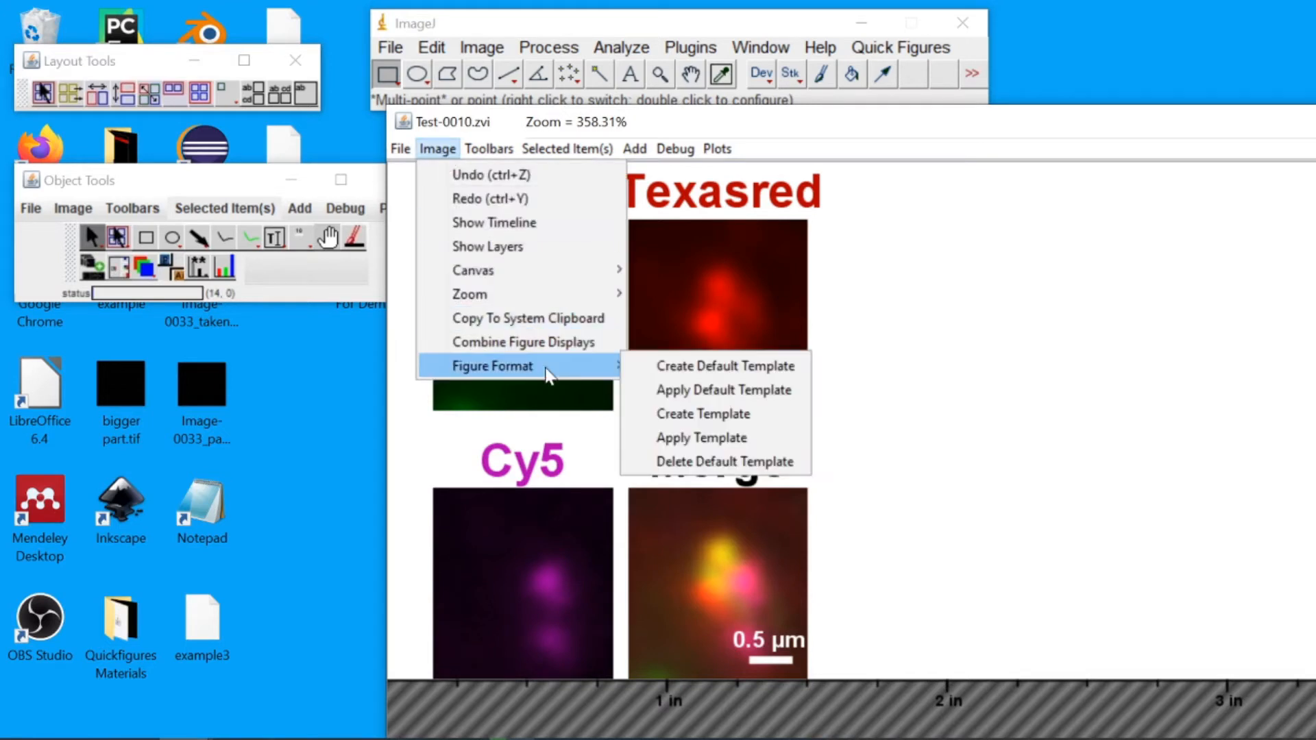
click(717, 368)
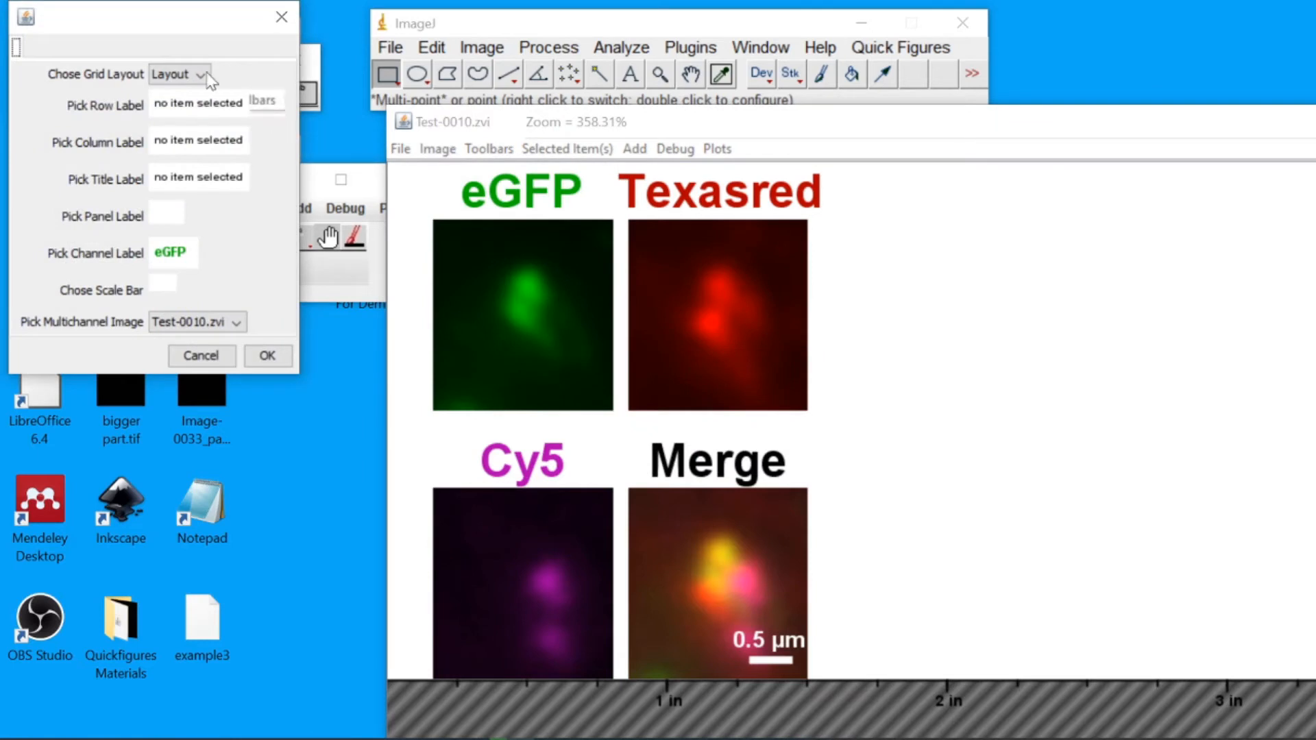
drag(188, 19, 518, 119)
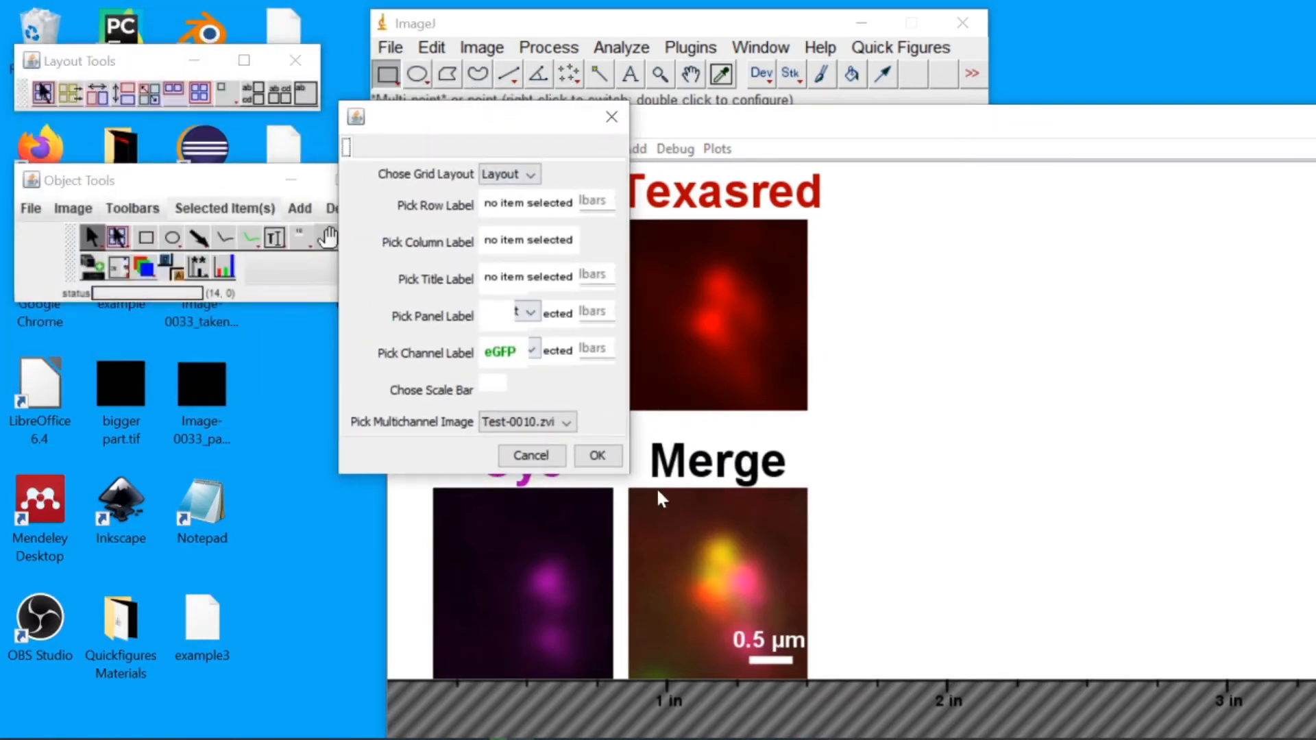
click(596, 456)
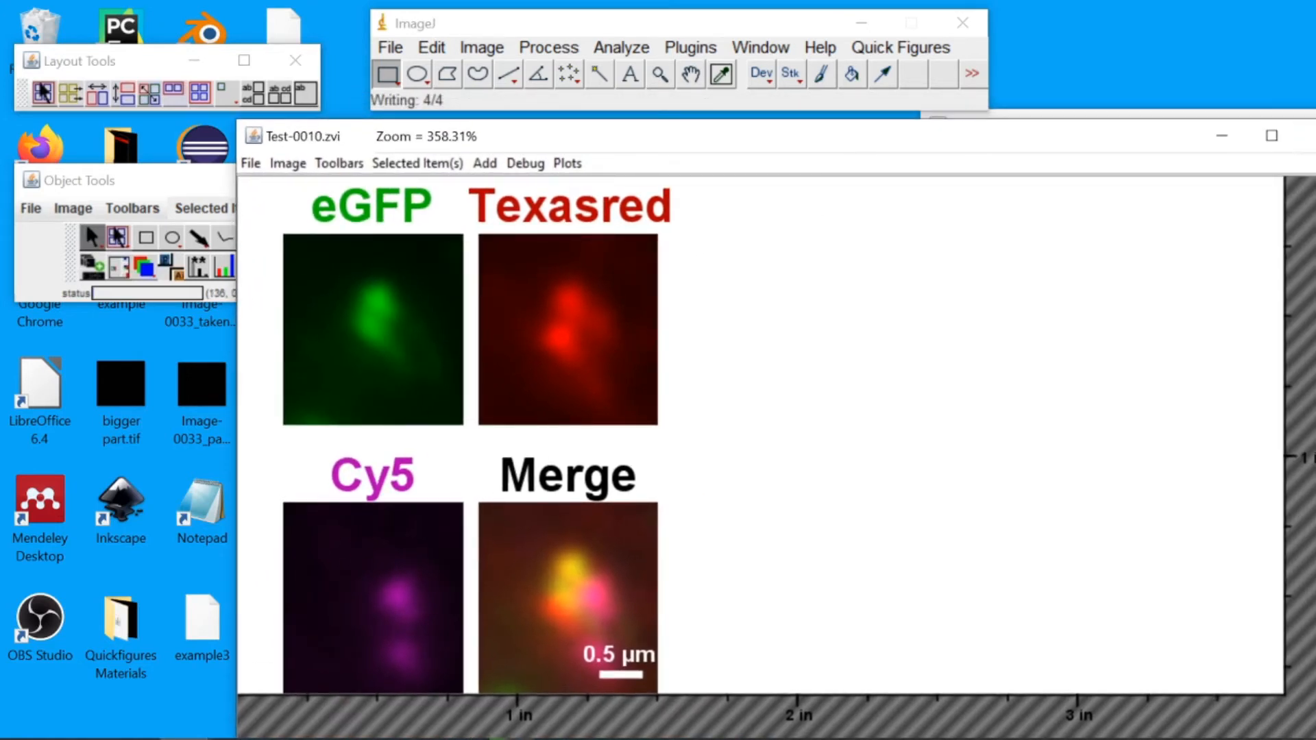
- Close the figure and open Test-0005.zvi from the control folder in ImageJ
click(1306, 136)
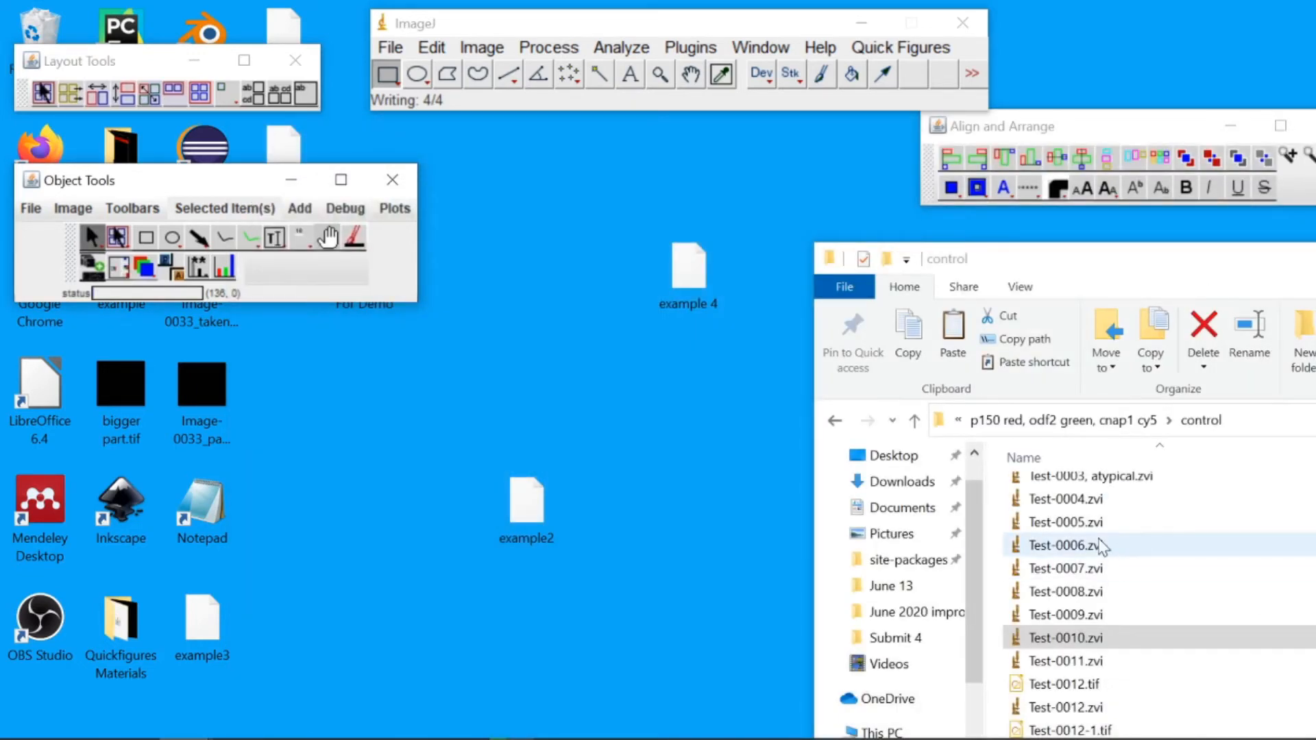
click(1084, 525)
drag(1085, 525, 660, 105)
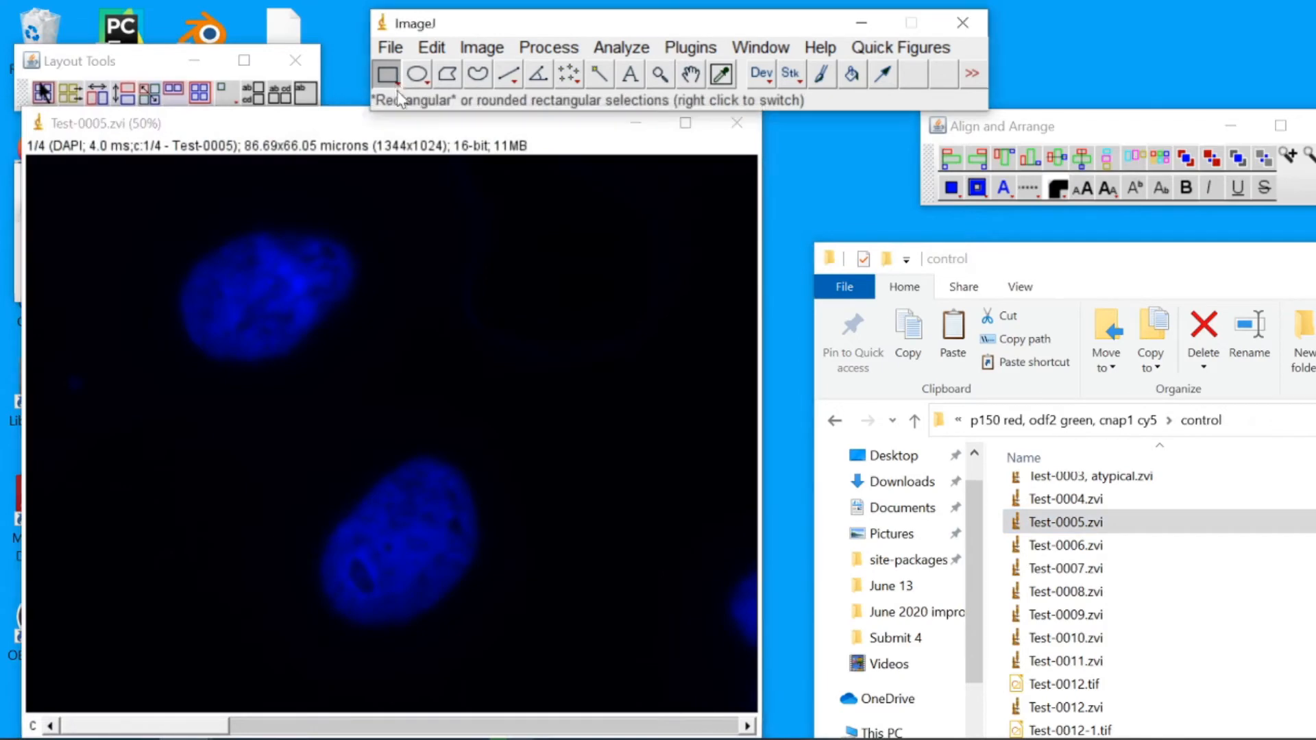
- Select a small rectangle around the bright Texasred spot beside the lower nucleus and create a figure from it
drag(394, 126, 779, 121)
scroll(743, 279, down, 3)
scroll(777, 428, up, 1)
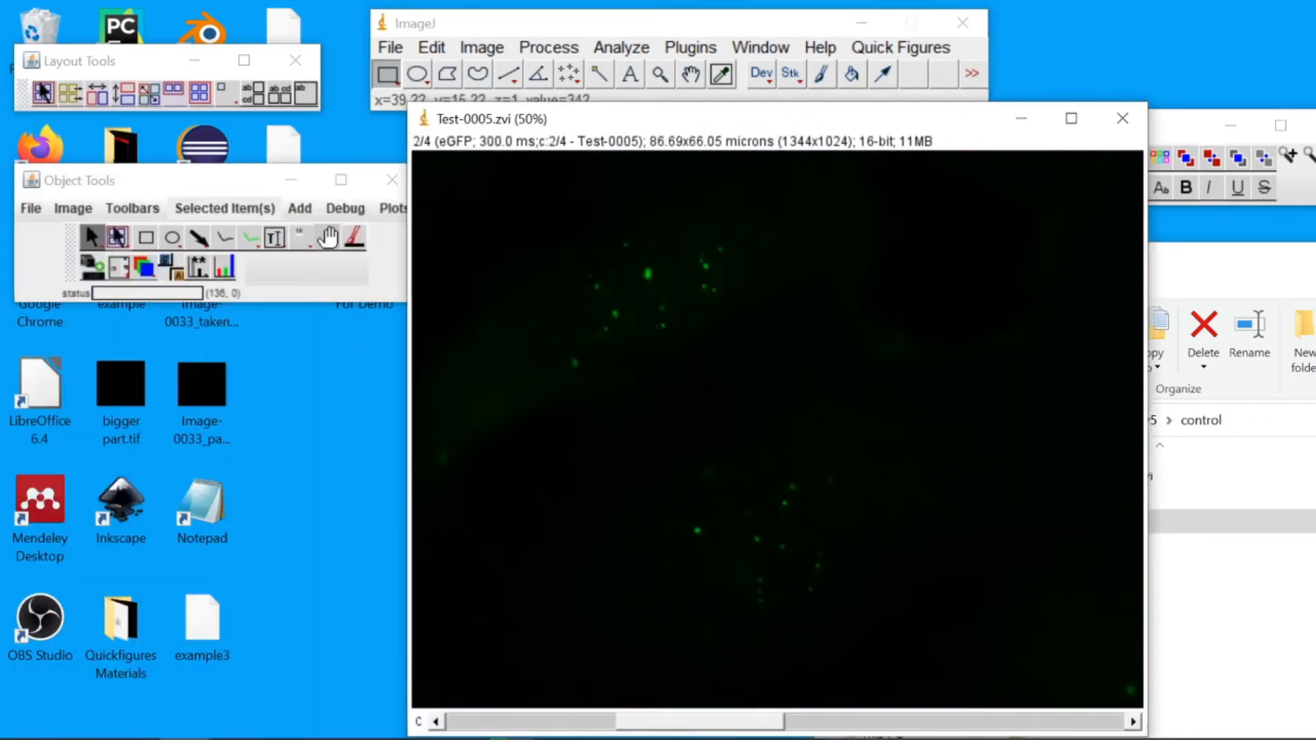
scroll(777, 428, up, 2)
scroll(777, 428, down, 2)
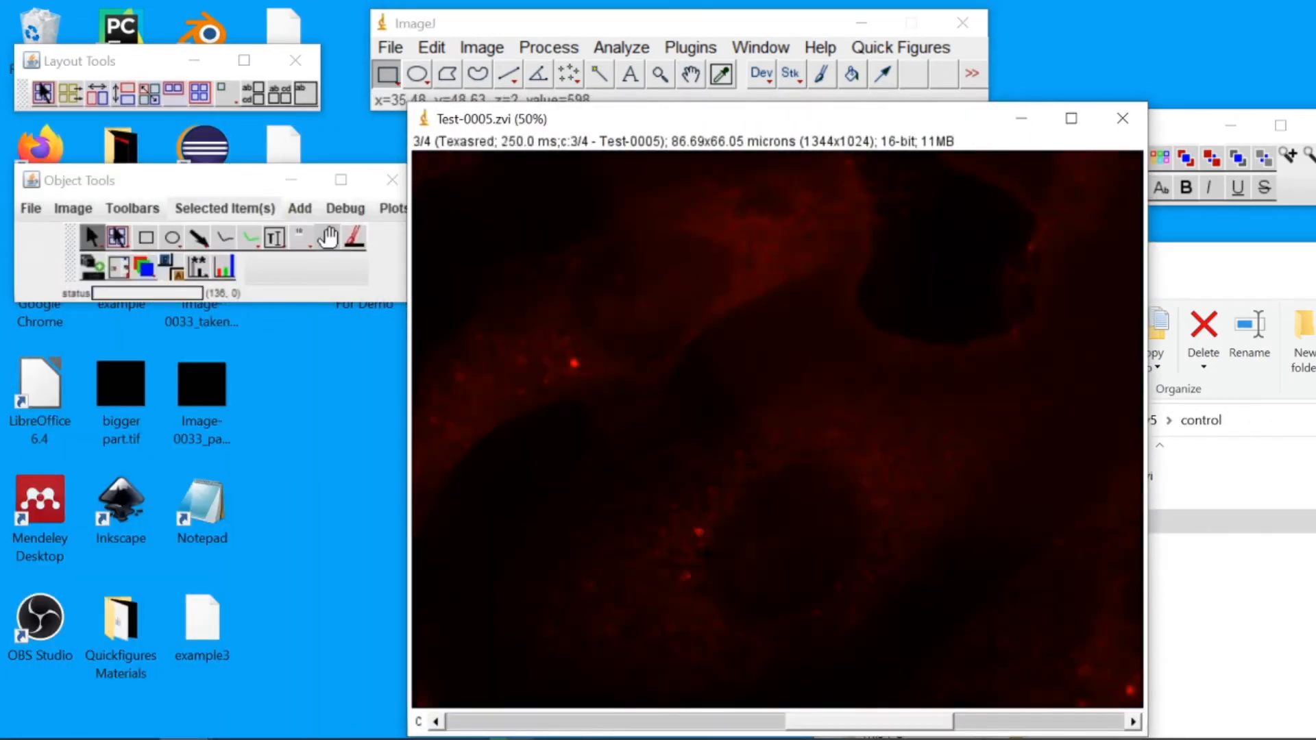
drag(693, 524, 707, 542)
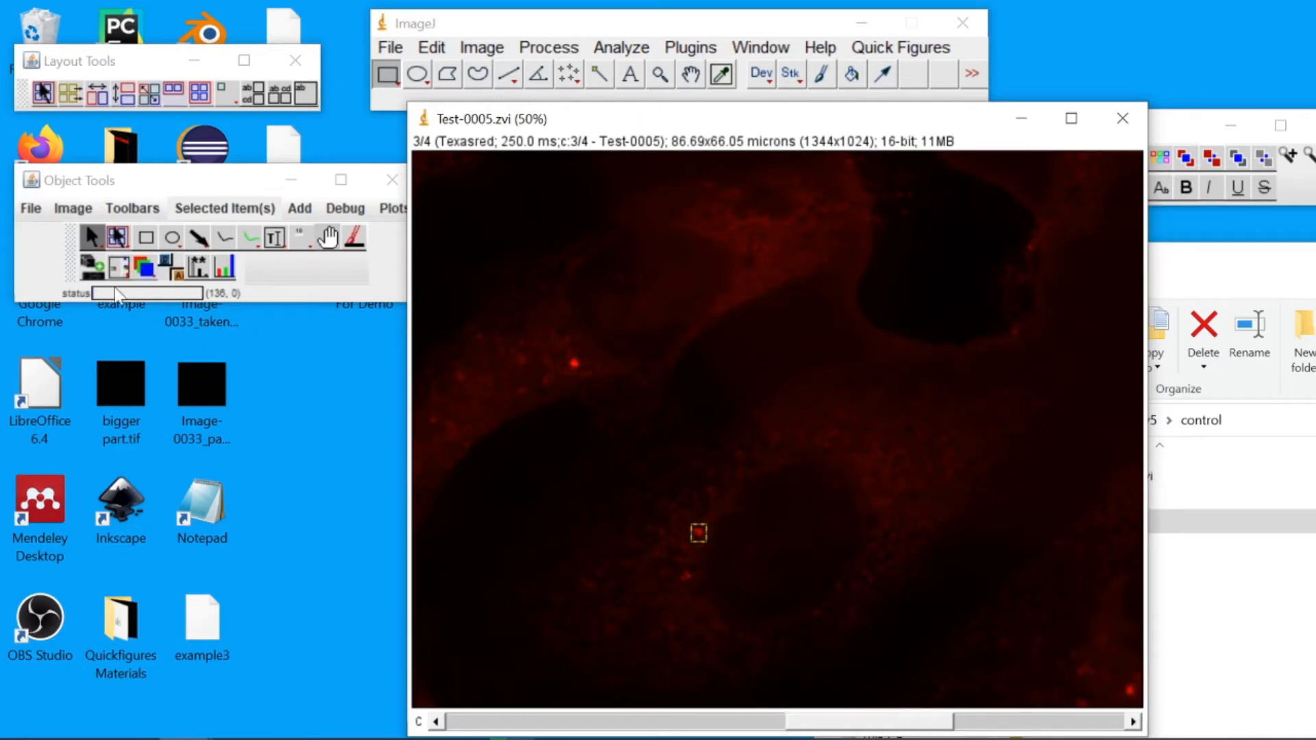
click(99, 271)
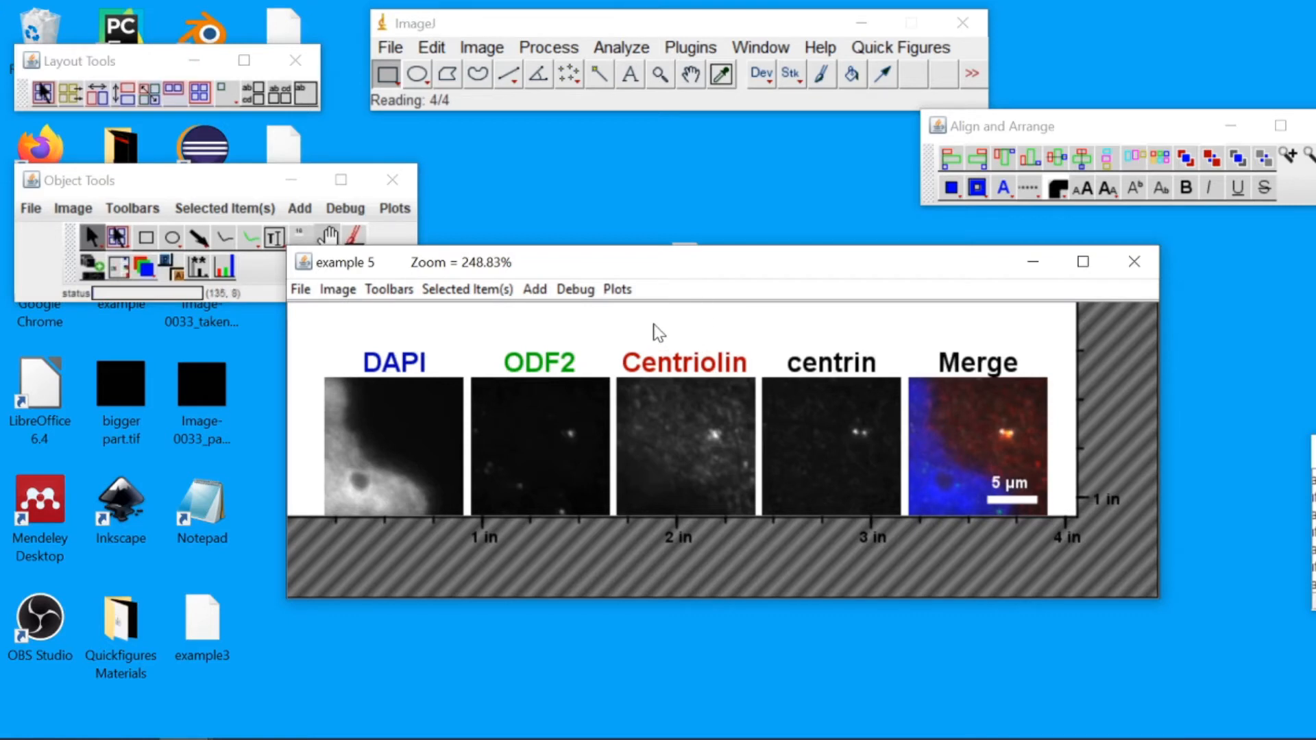
- Examine the scale and PPI in the DAPI panel's image options in the example 5 figure, leaving them as they are
double_click(449, 399)
drag(172, 22, 318, 105)
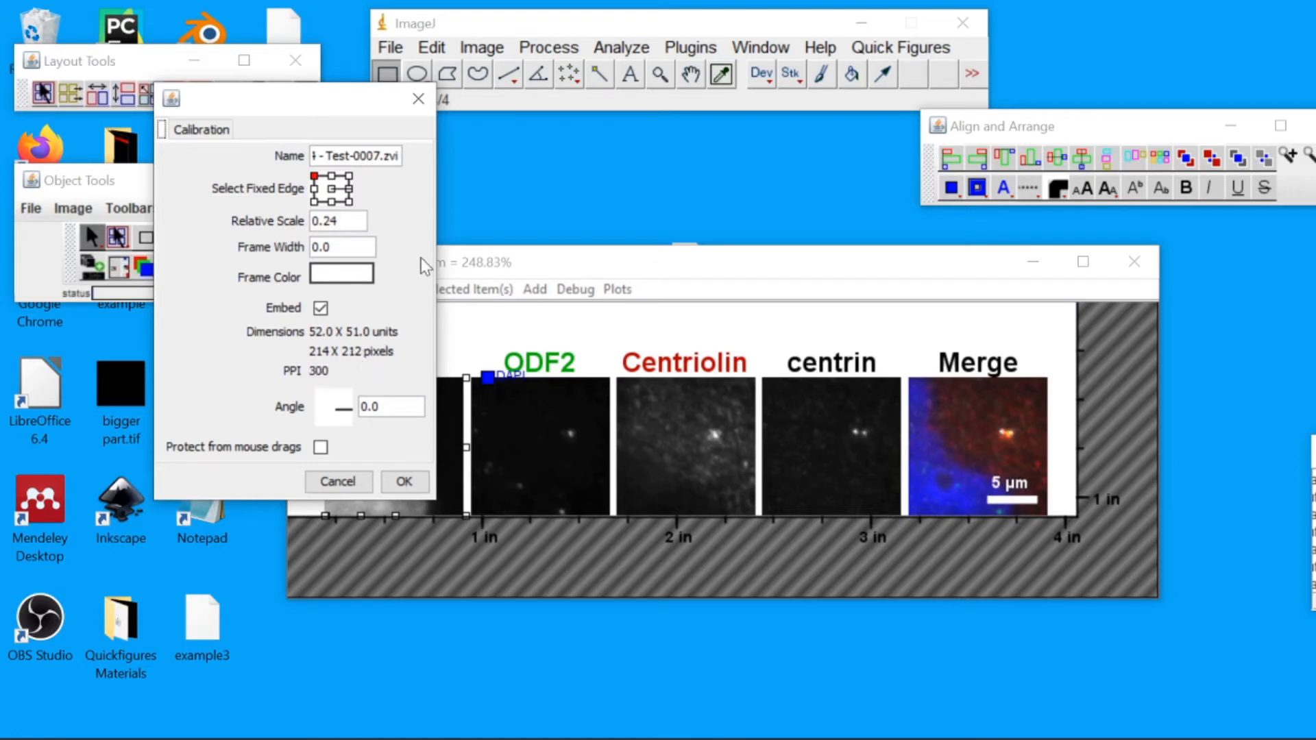
click(418, 98)
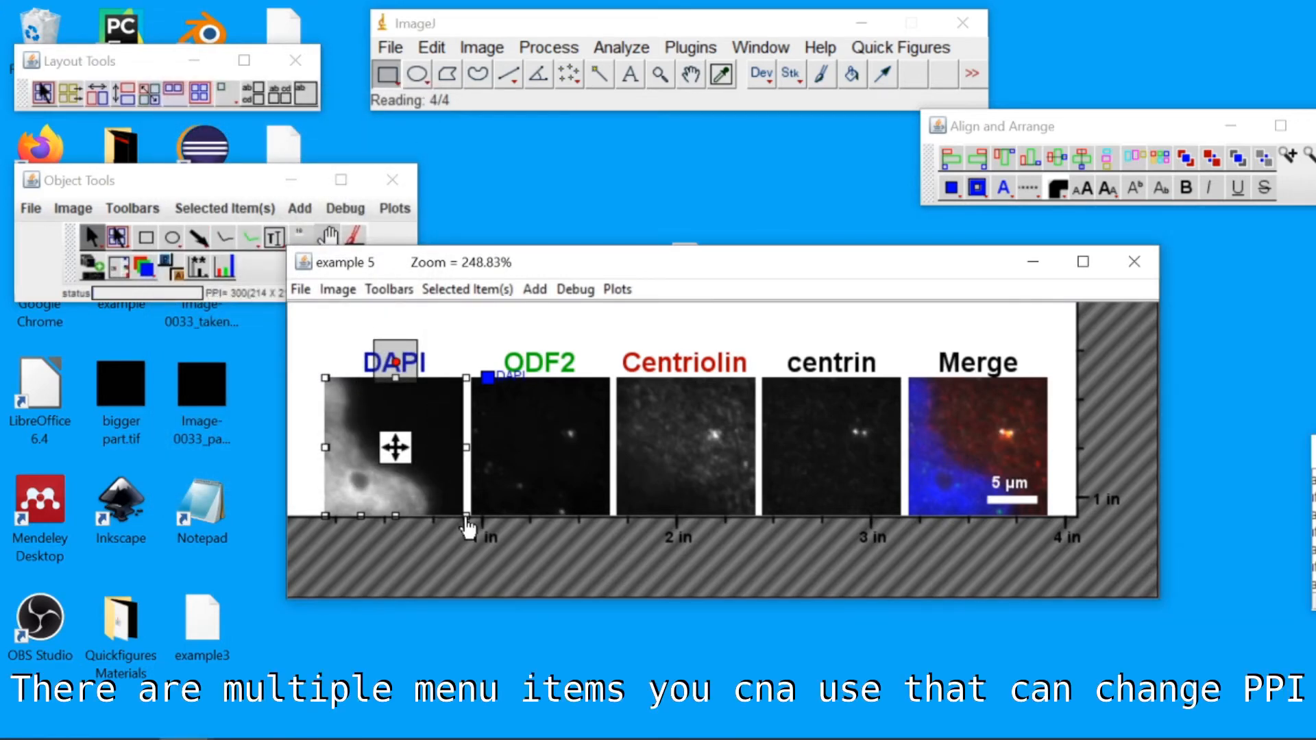
- Try resizing the DAPI panel slightly from its lower corner, undo the resize and deselect the panel
mouse_move(467, 526)
mouse_down()
mouse_move(510, 549)
mouse_move(460, 506)
mouse_up()
key(ctrl+z)
click(475, 344)
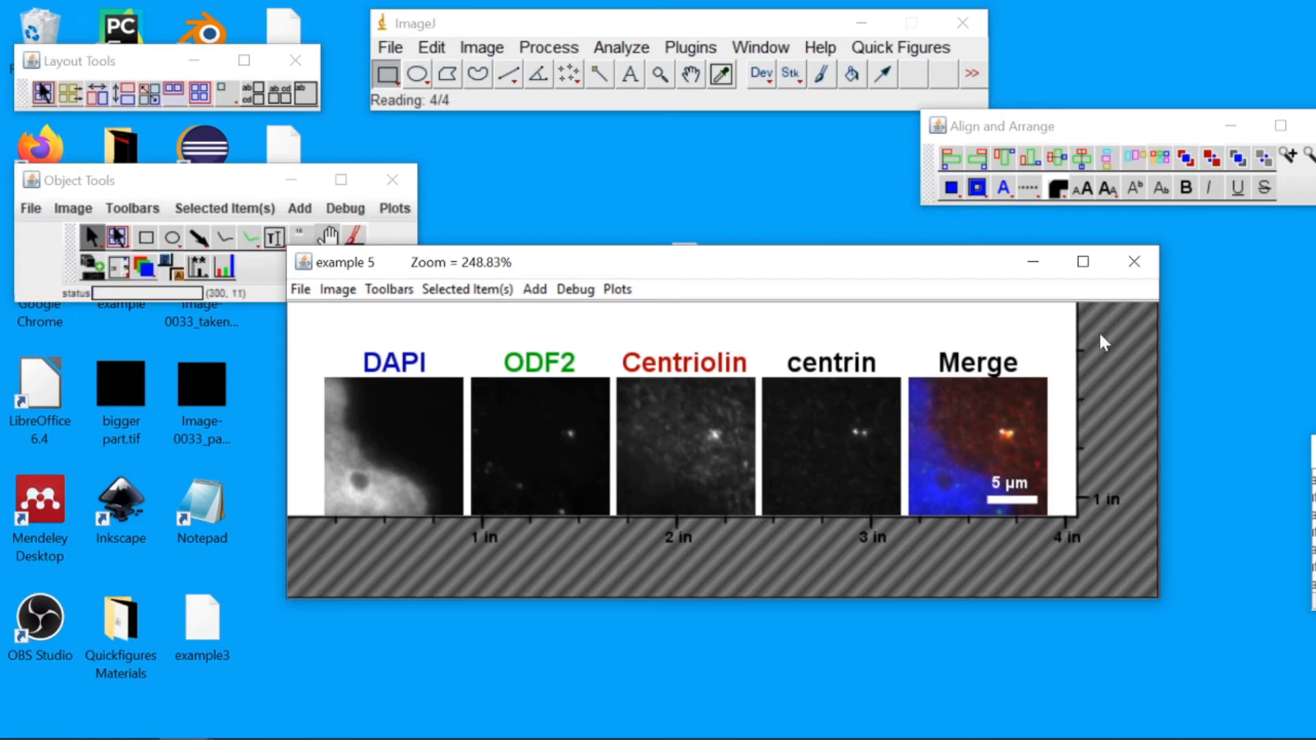
- Scale the example 5 figure to slide size, letting the PPI change without interpolation
mouse_move(737, 275)
mouse_down()
mouse_move(770, 277)
mouse_move(728, 289)
mouse_up()
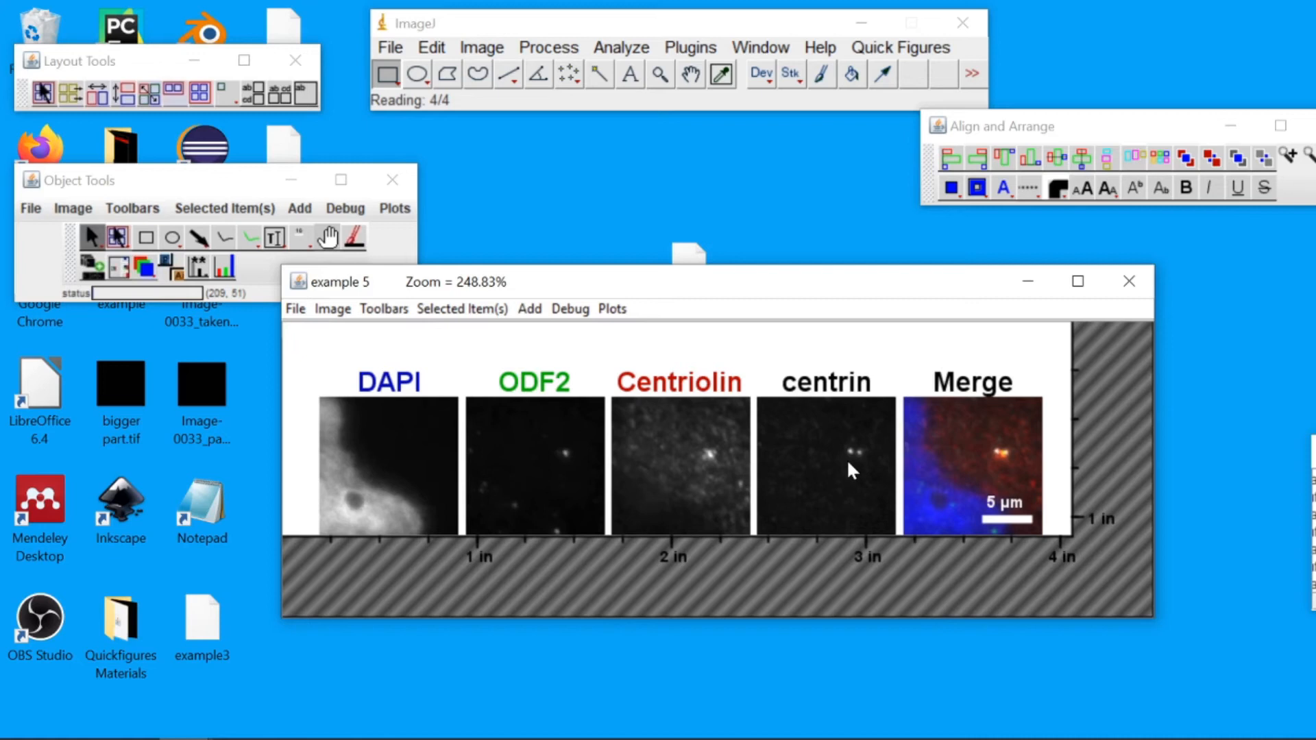
right_click(571, 434)
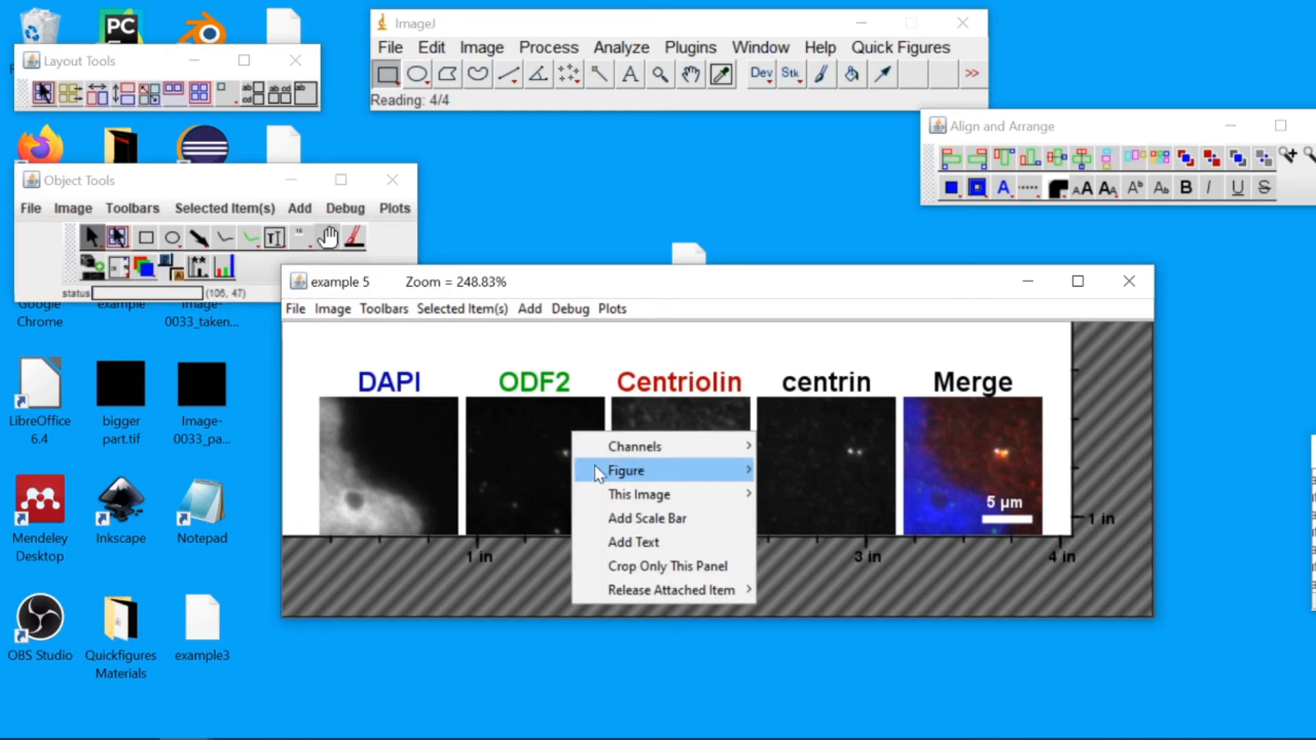
mouse_move(602, 466)
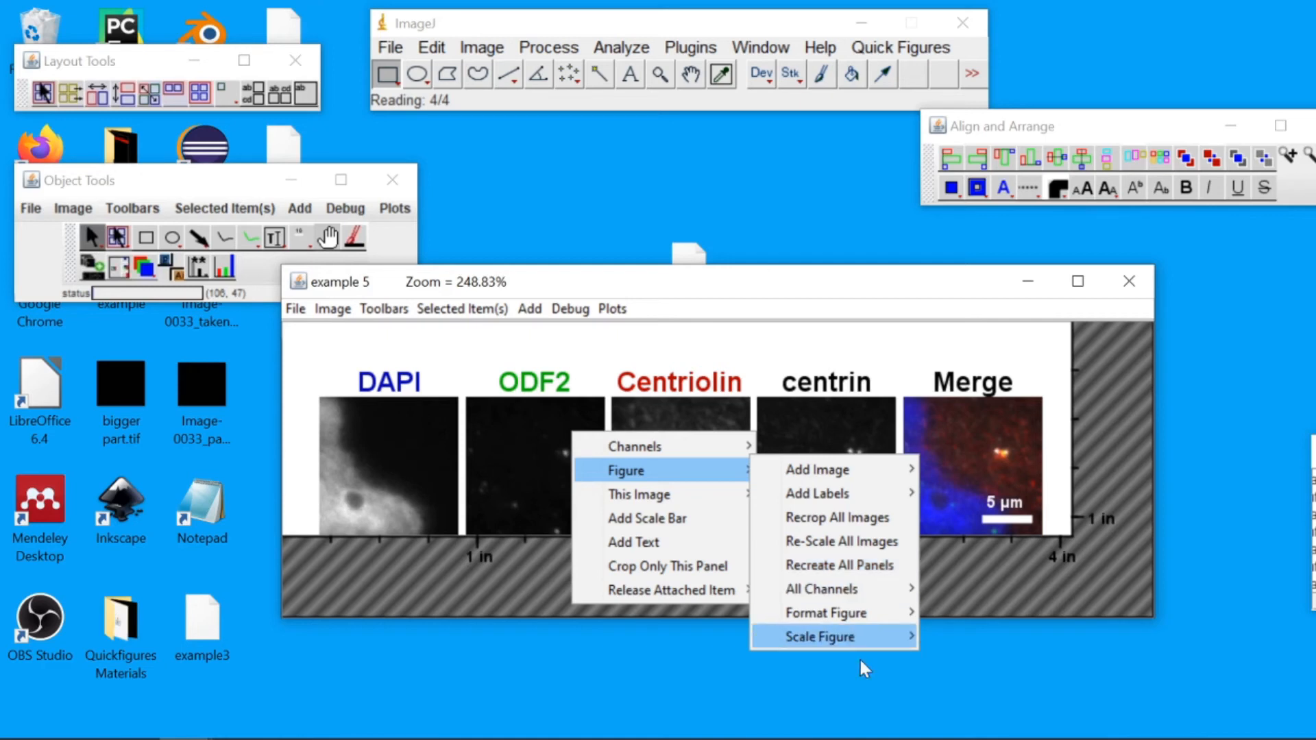
mouse_move(873, 653)
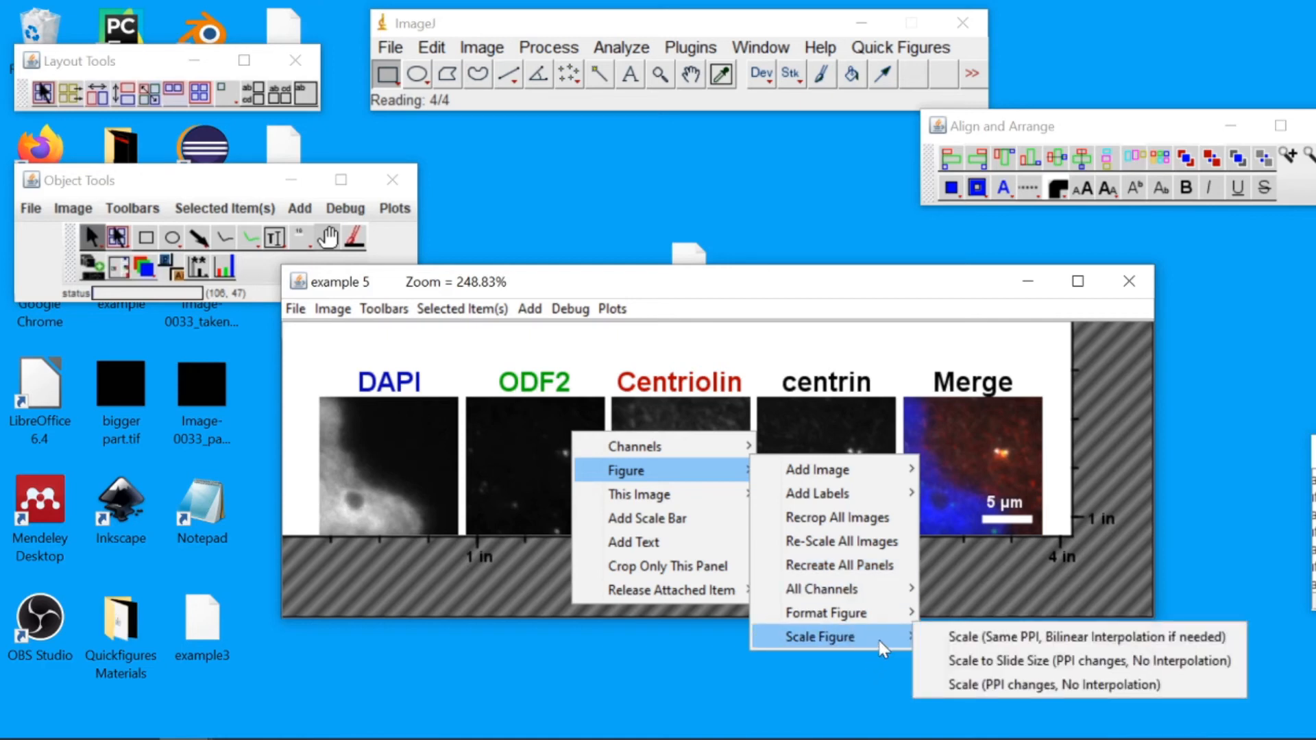
click(990, 662)
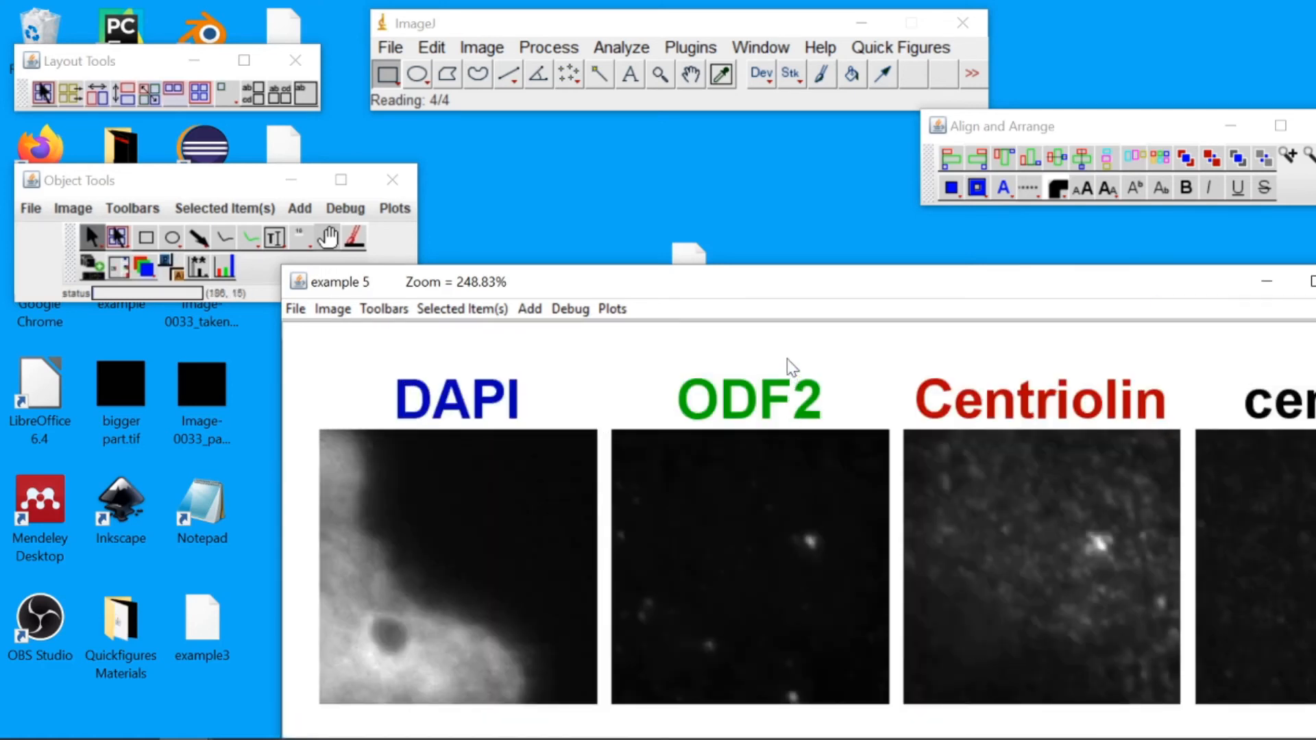
- Examine the whole rescaled example 5 figure on its canvas at 100% zoom
drag(783, 277, 730, 227)
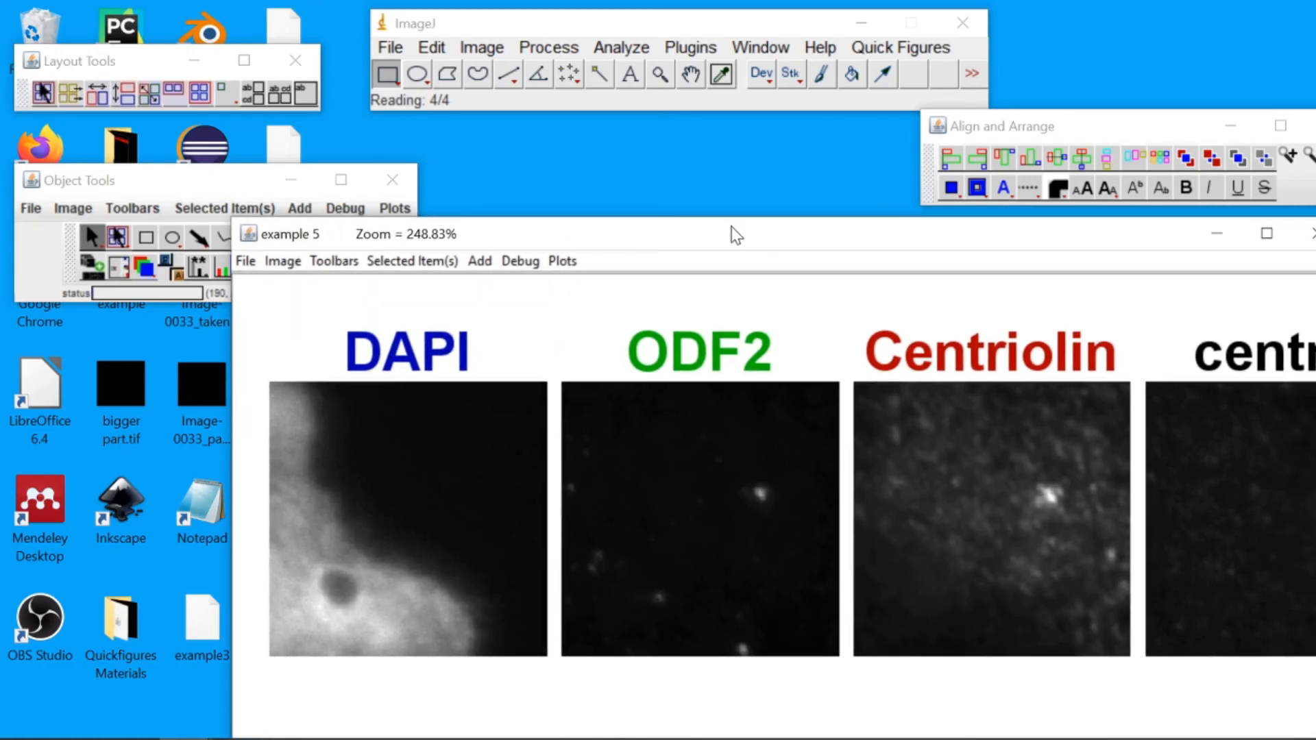
key(minus)
key(minus)
key(minus)
key(minus)
key(minus)
key(minus)
key(minus)
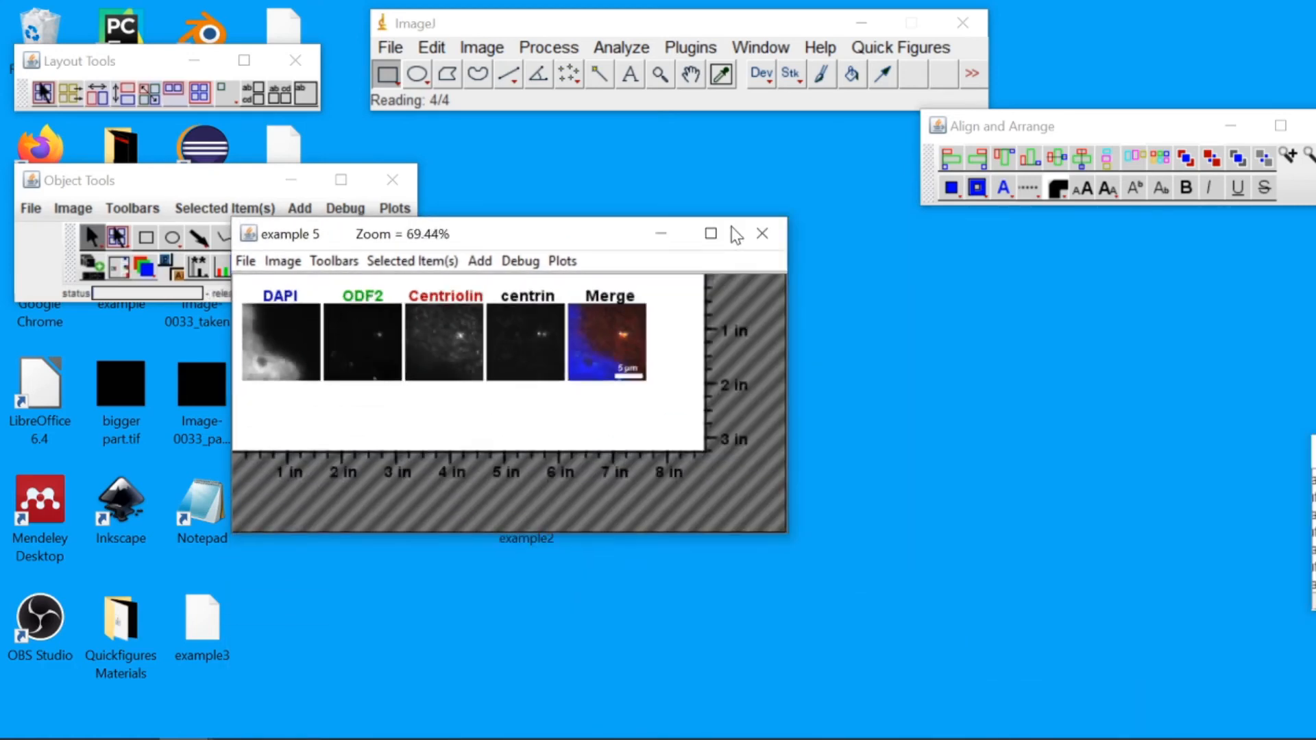
key(minus)
key(minus)
key(plus)
key(plus)
key(plus)
key(plus)
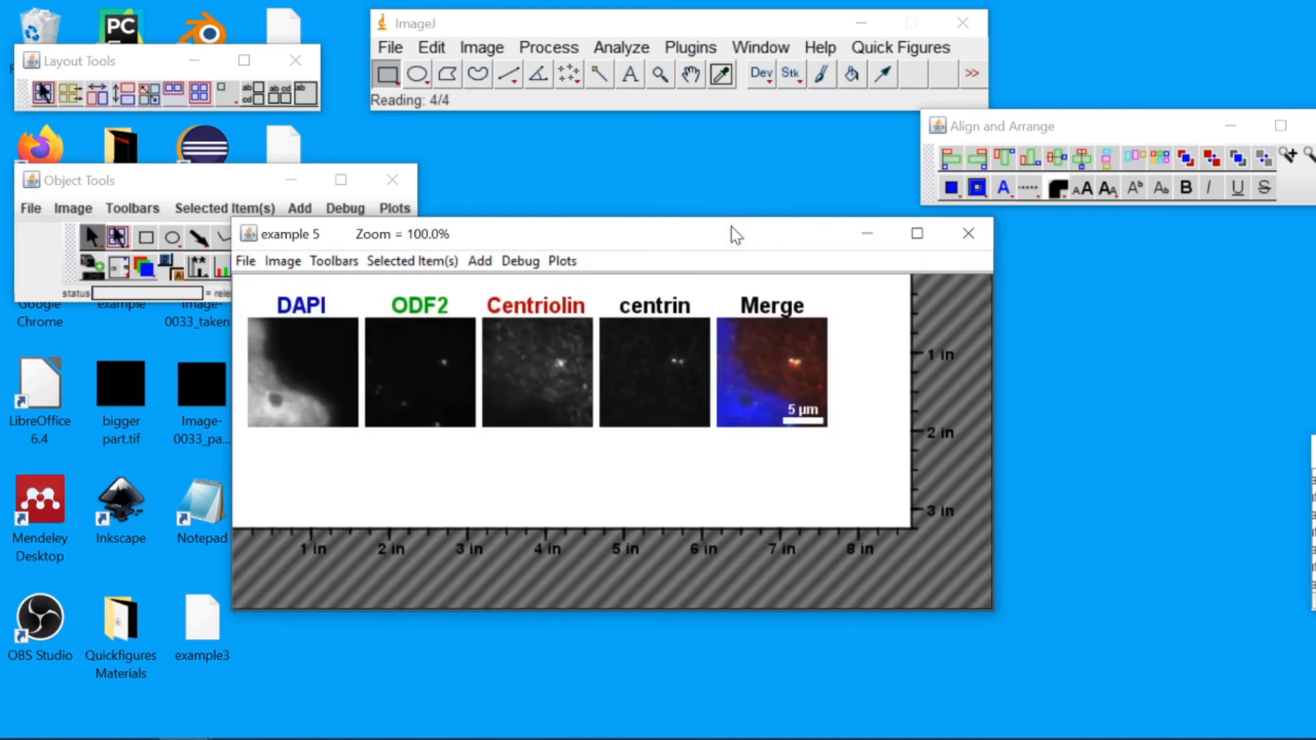
drag(731, 227, 877, 266)
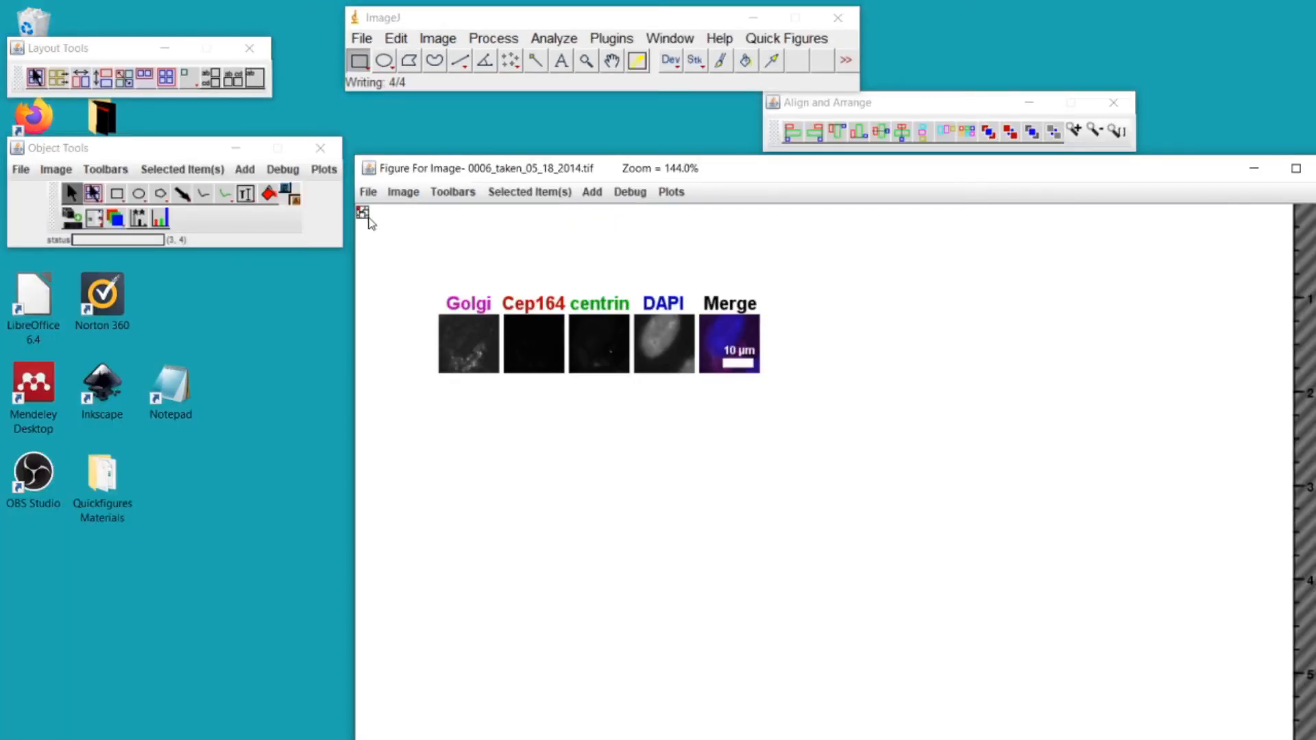
- Select the entire Golgi, Cep164, centrin, DAPI and Merge figure with its layout and enlarge it to about twice its size
drag(369, 218, 987, 564)
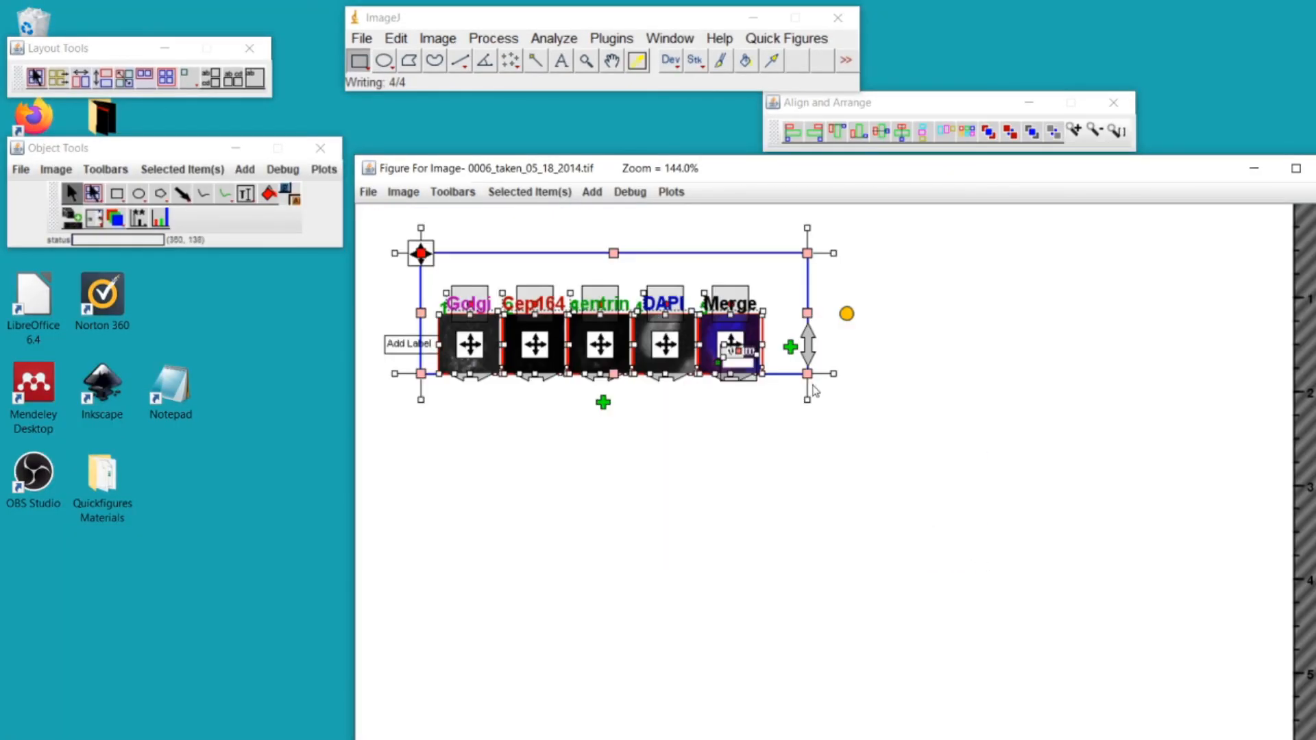
drag(806, 378, 1198, 585)
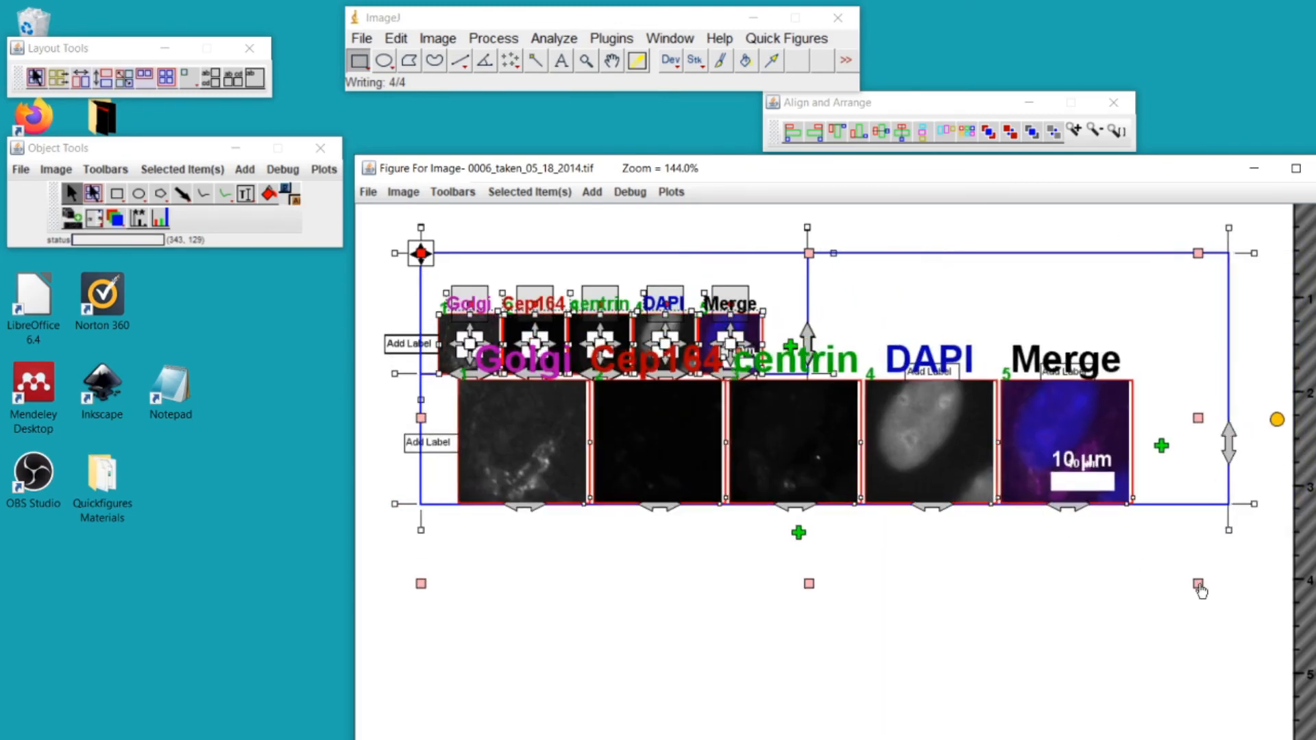
click(927, 388)
click(998, 244)
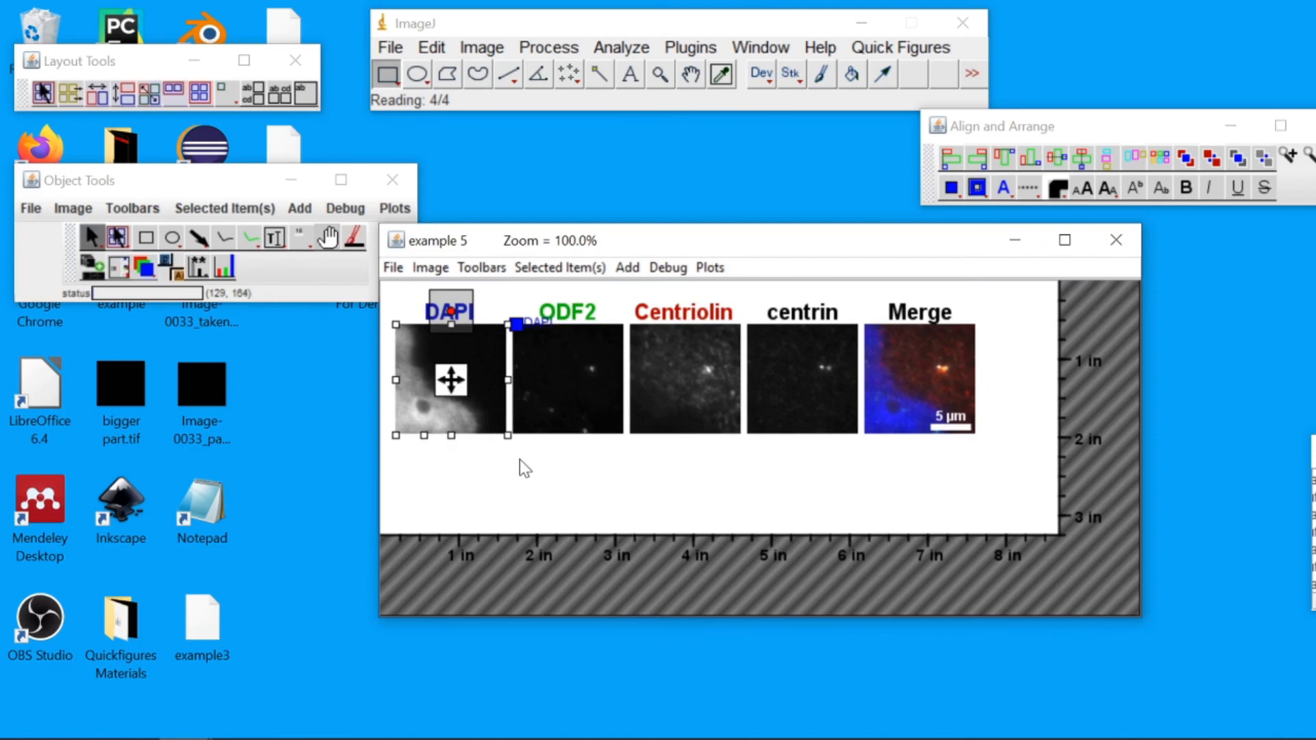
- Export the example 5 figure as a PowerPoint slide named "slie 15" in the Quick Figures folder
click(519, 459)
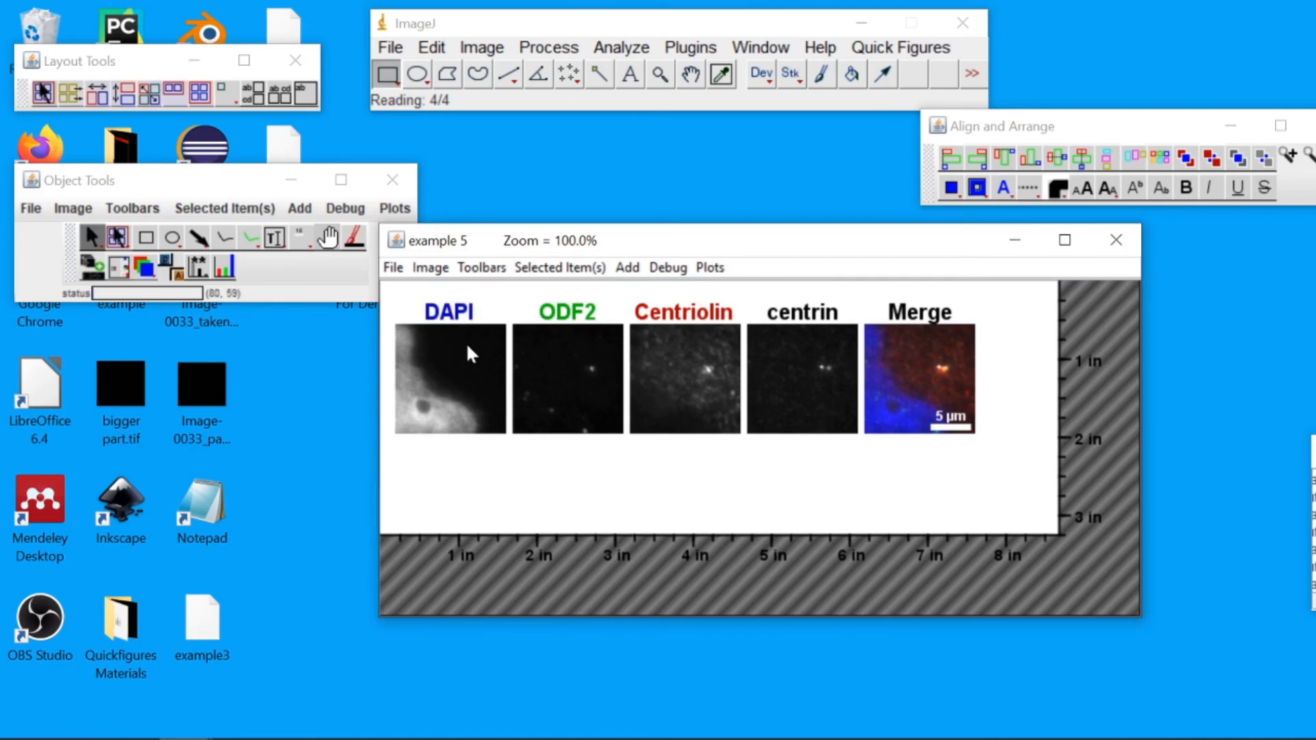
click(394, 268)
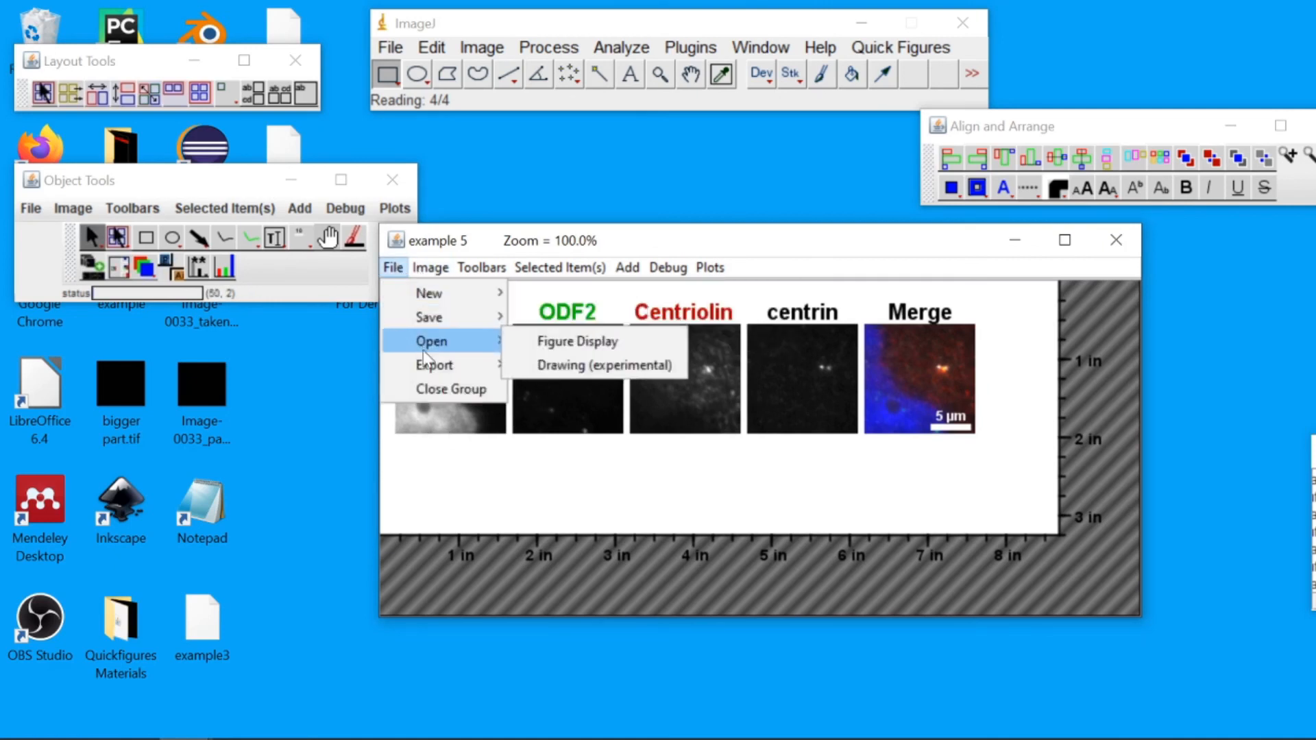
mouse_move(439, 365)
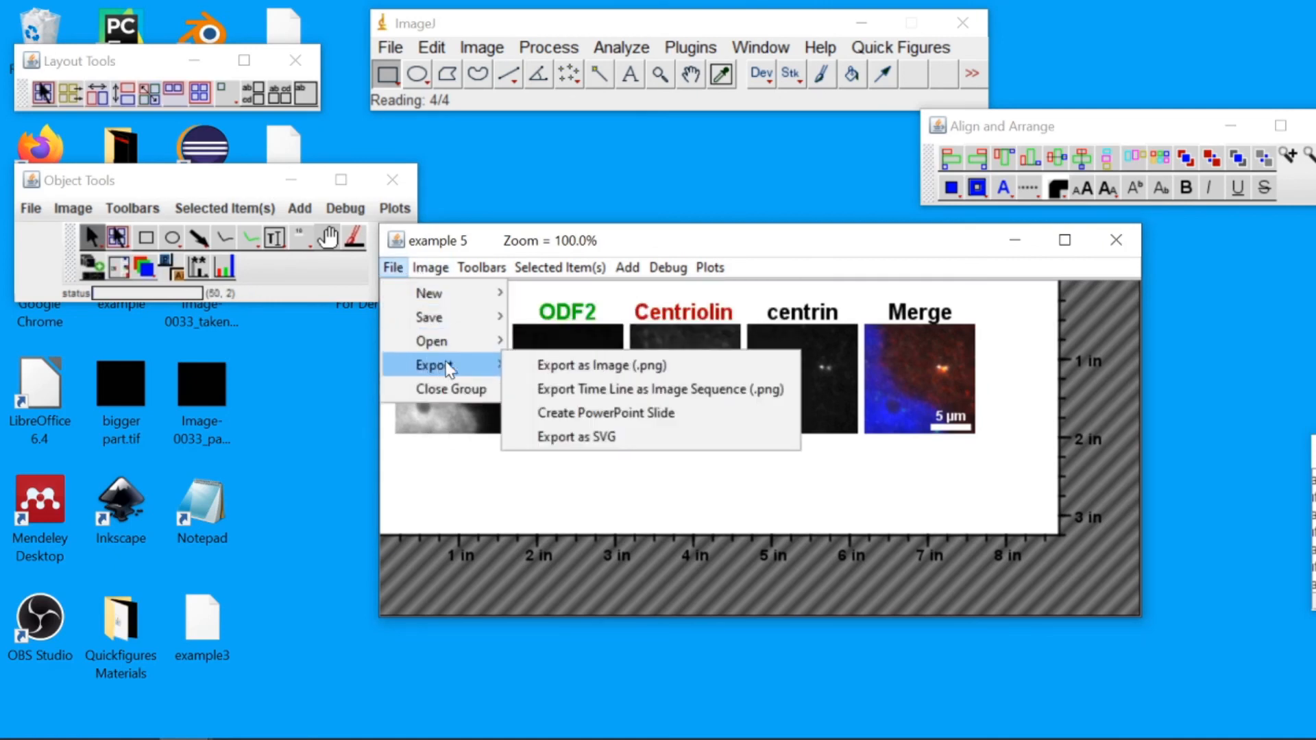
click(586, 412)
text(slie)
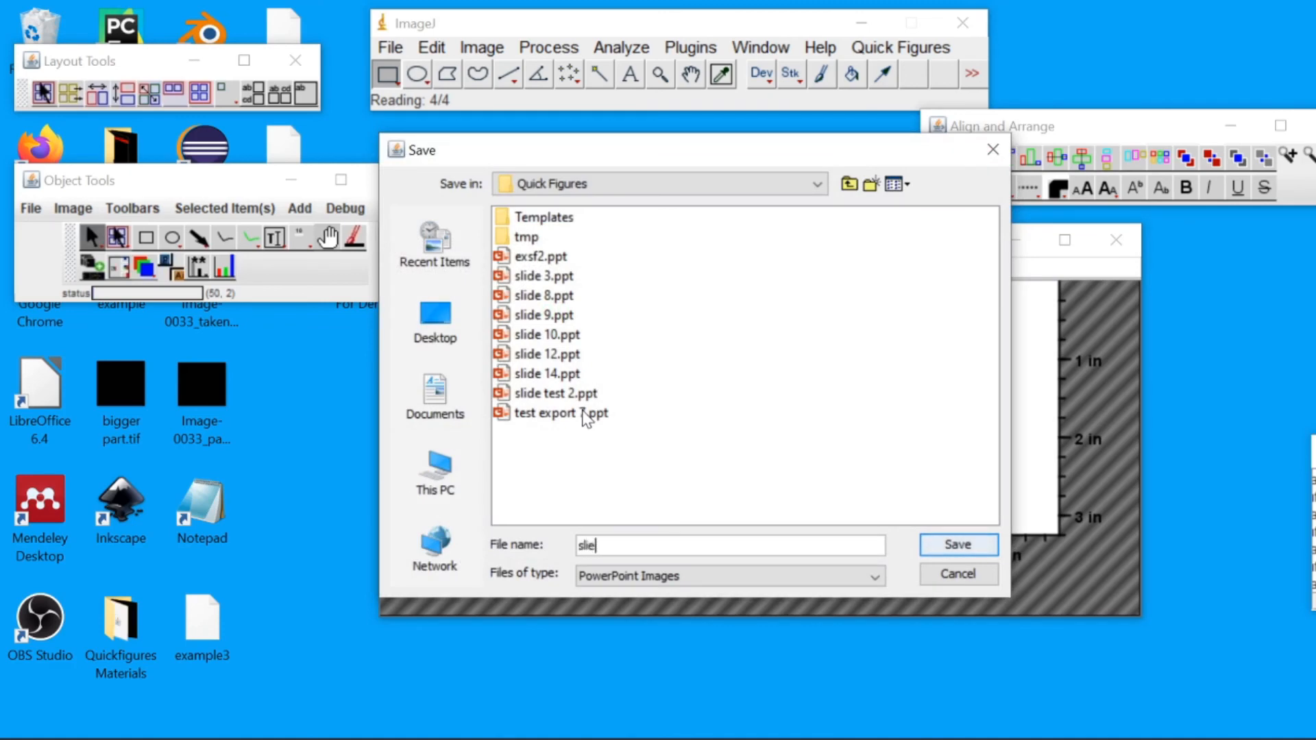
text( 10)
key(Return)
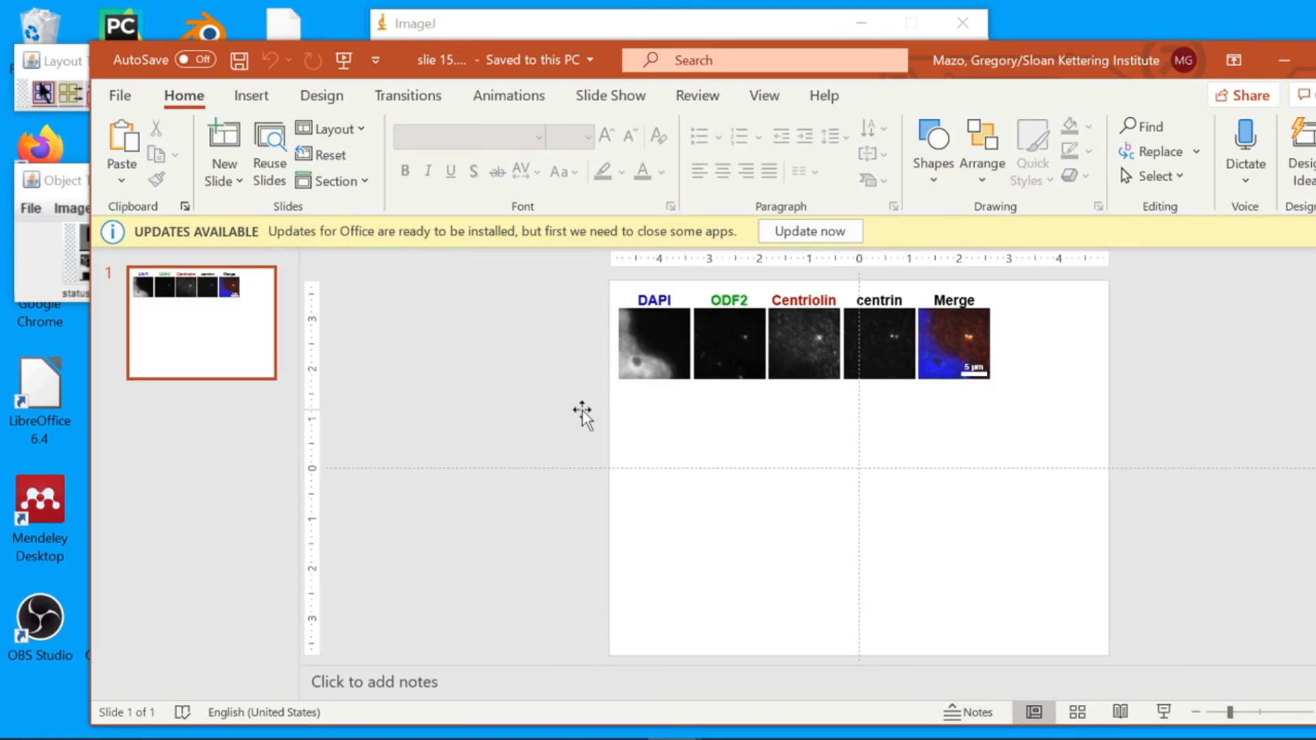
- In PowerPoint, move the grouped figure to the lower half of the slide and ungroup it
drag(683, 359, 749, 541)
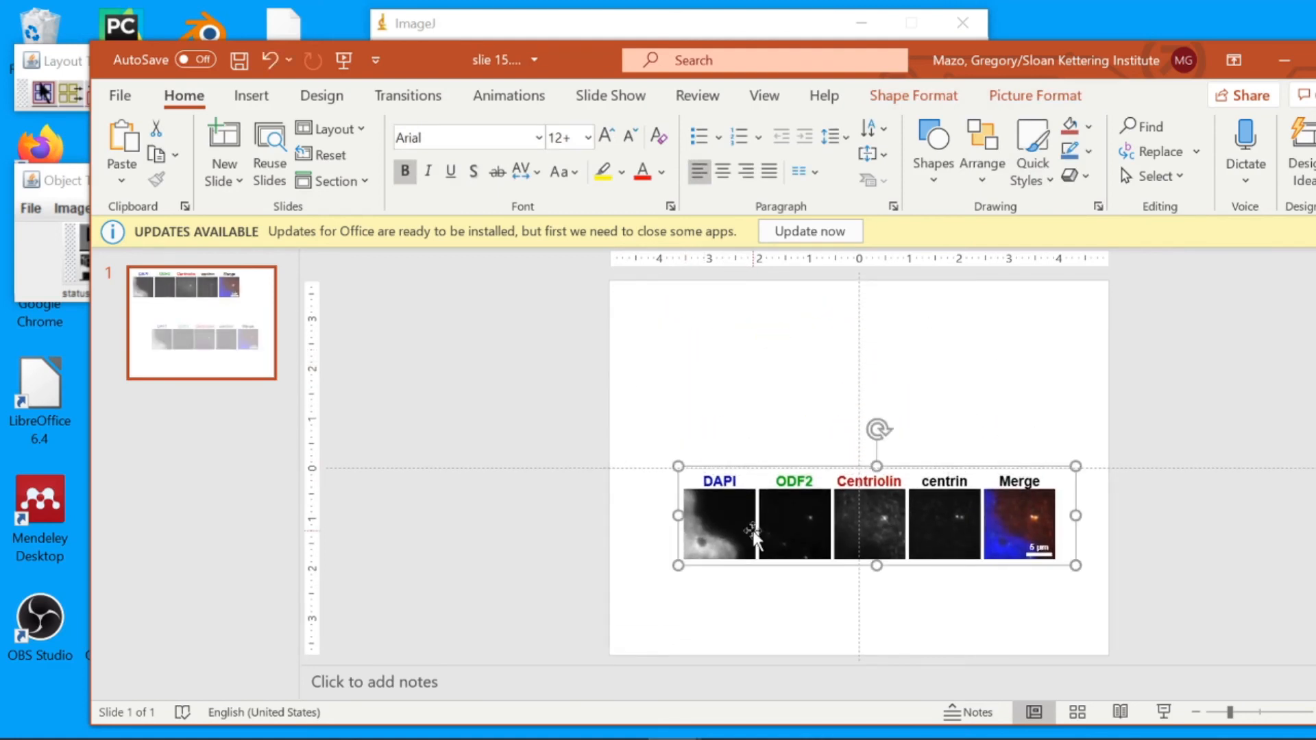
right_click(759, 478)
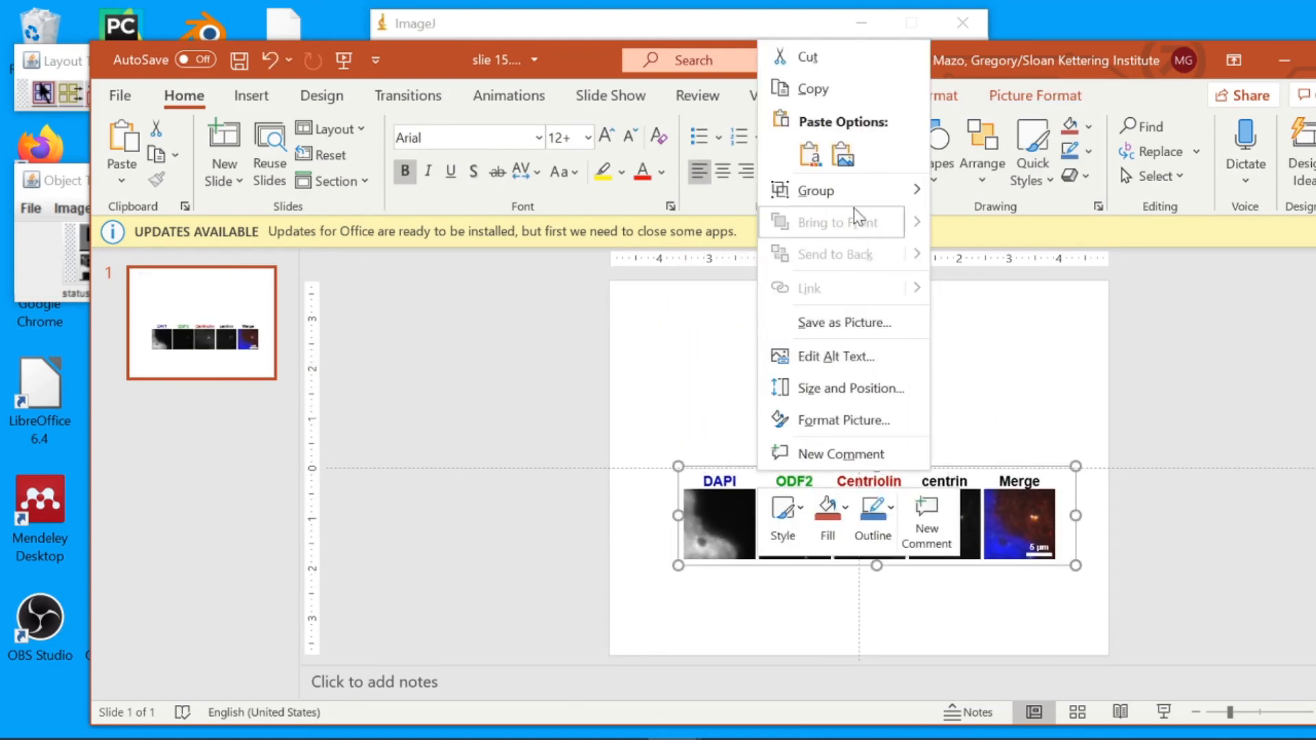
mouse_move(855, 204)
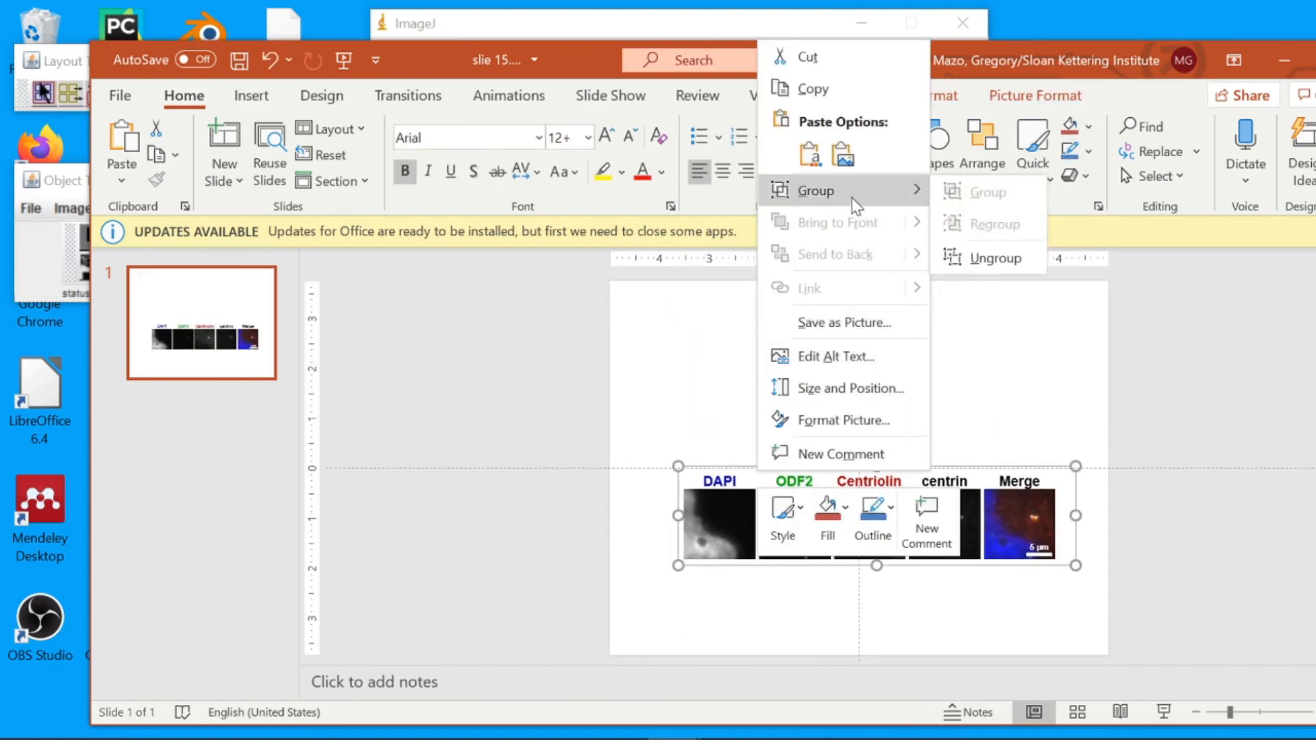
click(987, 258)
click(919, 386)
- Try moving the ODF2 panel down on its own, undo the move and deselect it
click(881, 531)
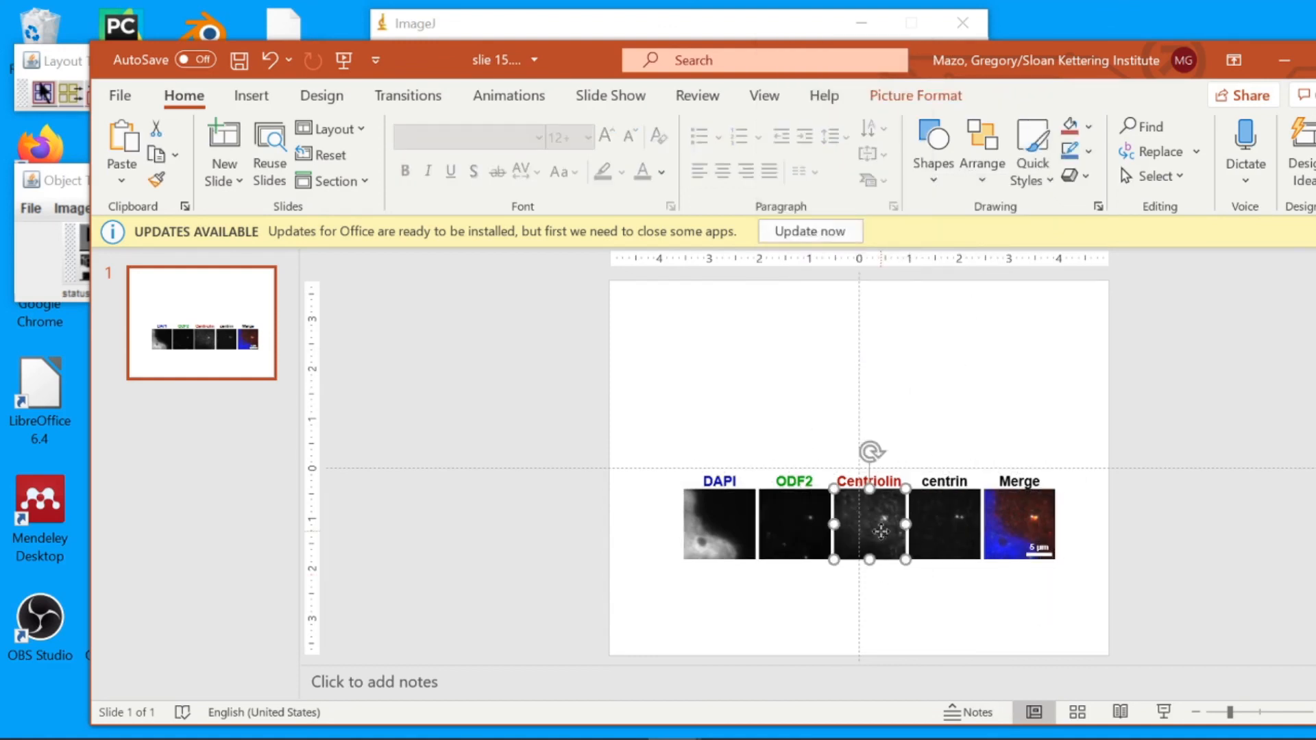
drag(797, 525, 798, 548)
key(ctrl+z)
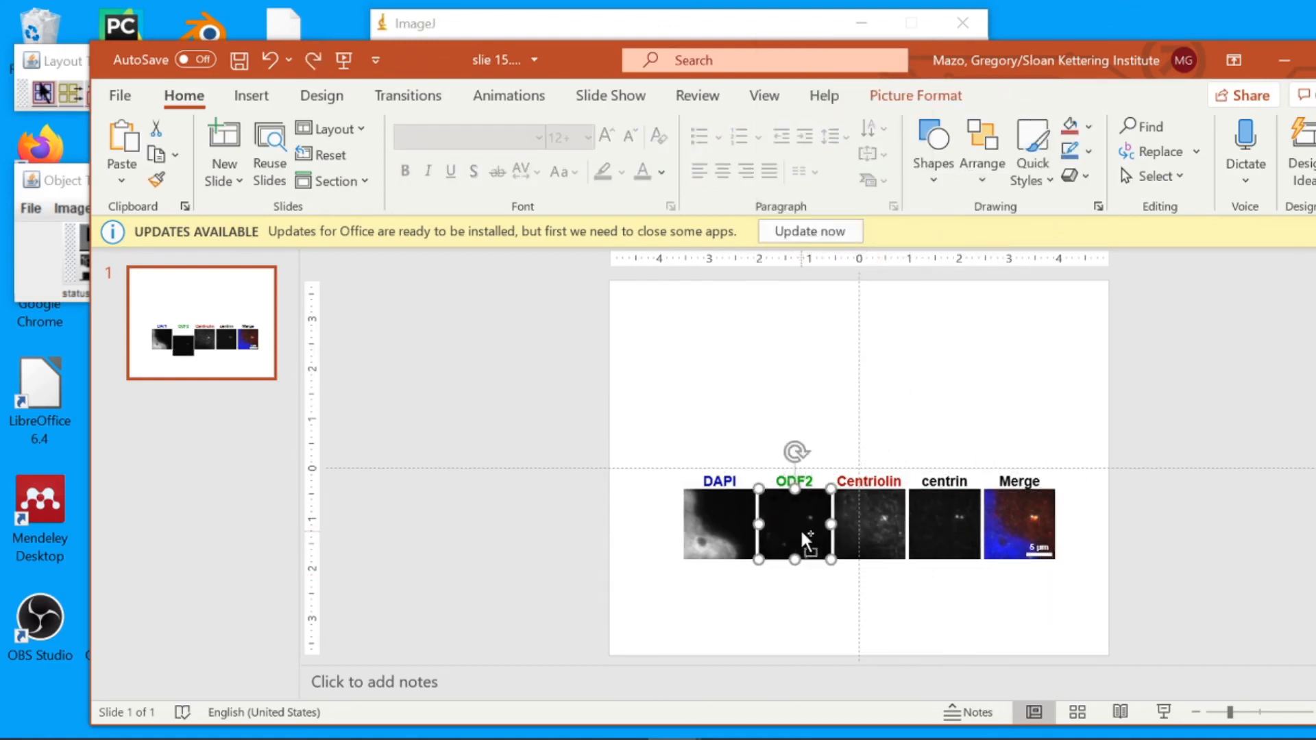
click(750, 430)
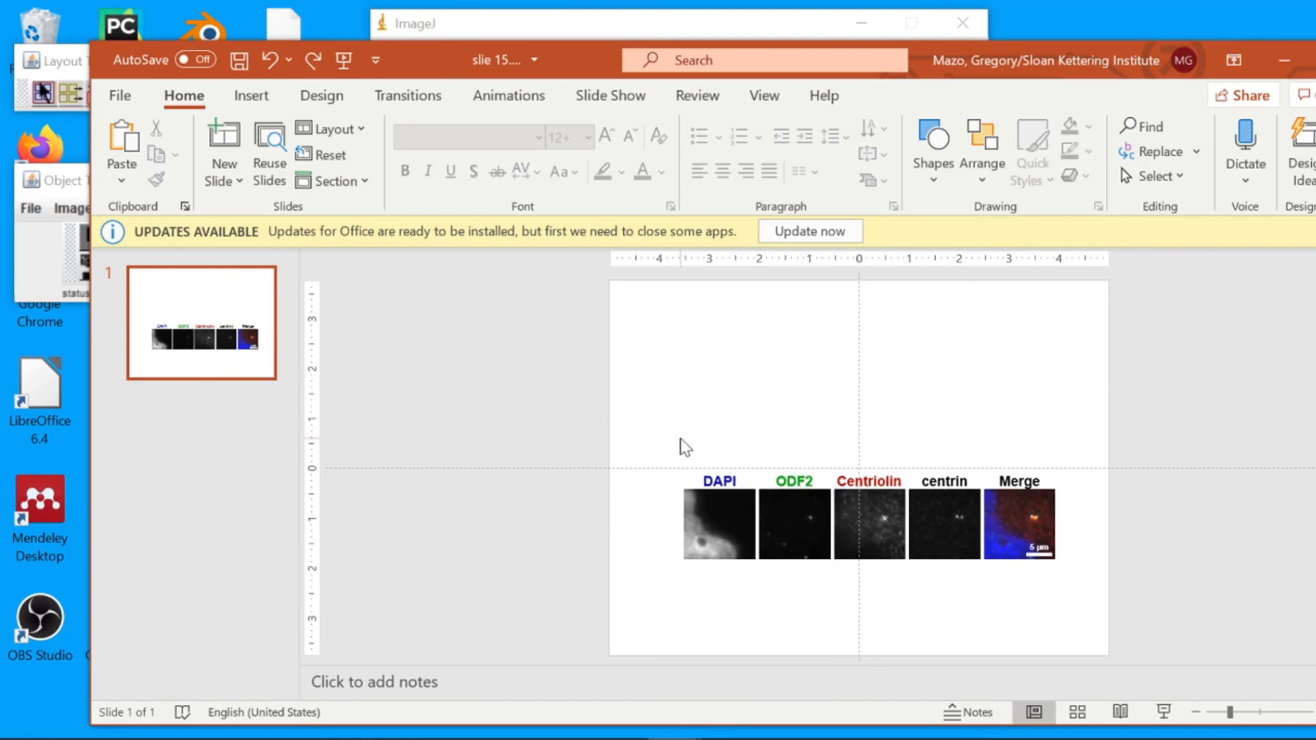
- Select all the ungrouped panels and labels on the slide and move them slightly upward
drag(649, 378, 1227, 588)
drag(960, 521, 953, 468)
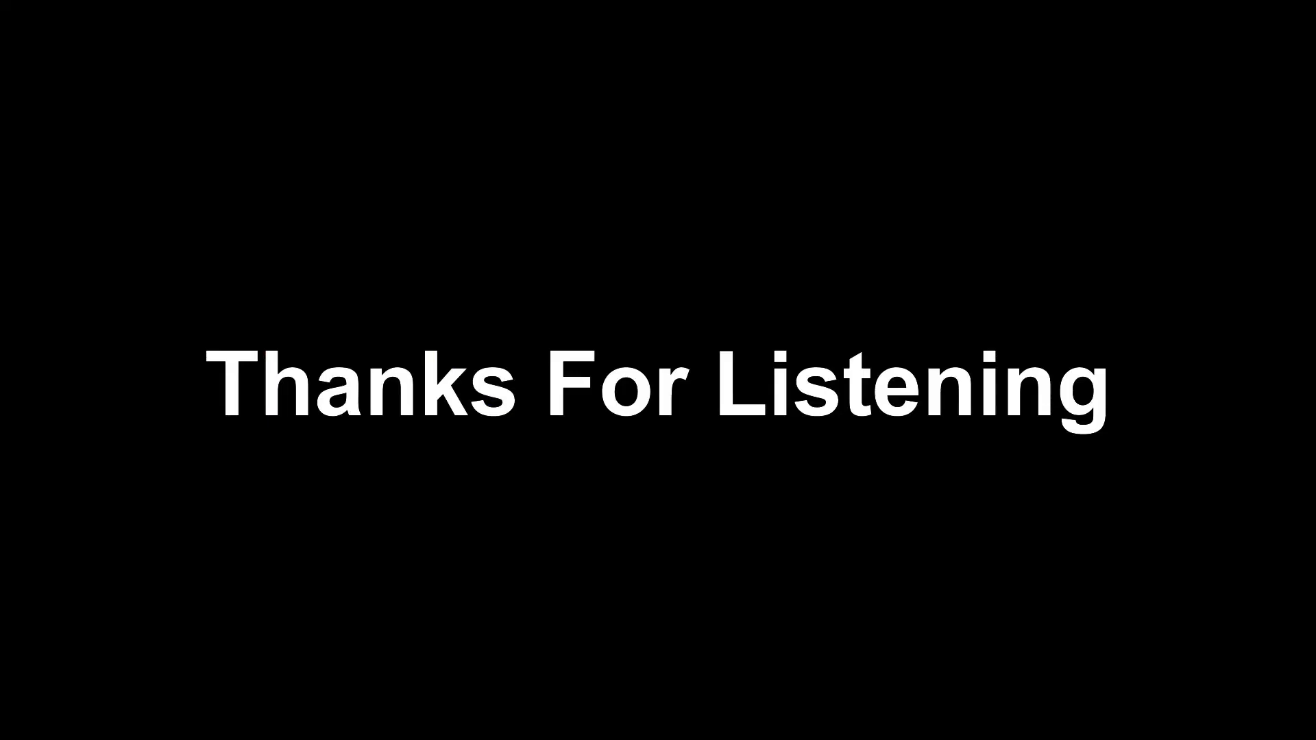